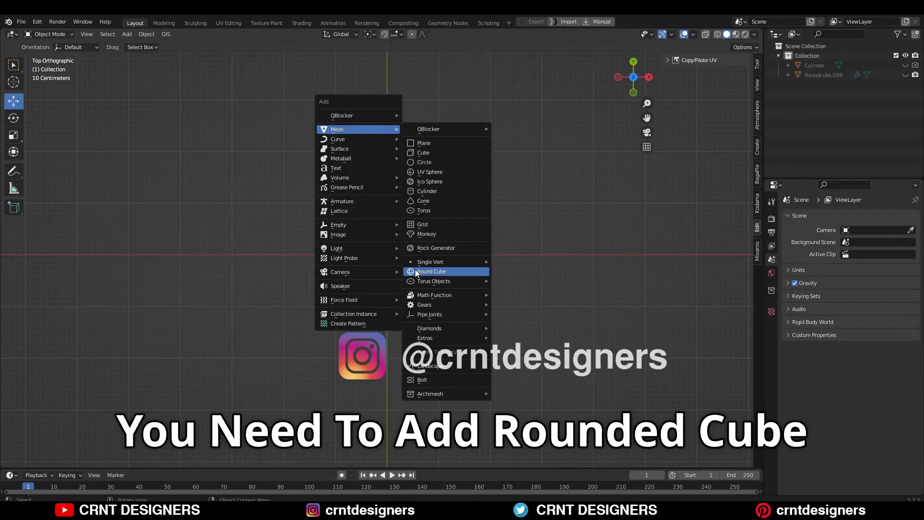
# Add a Round Cube with 6 arc divisions at the world origin.
pyautogui.click(430, 273)
pyautogui.click(68, 296)
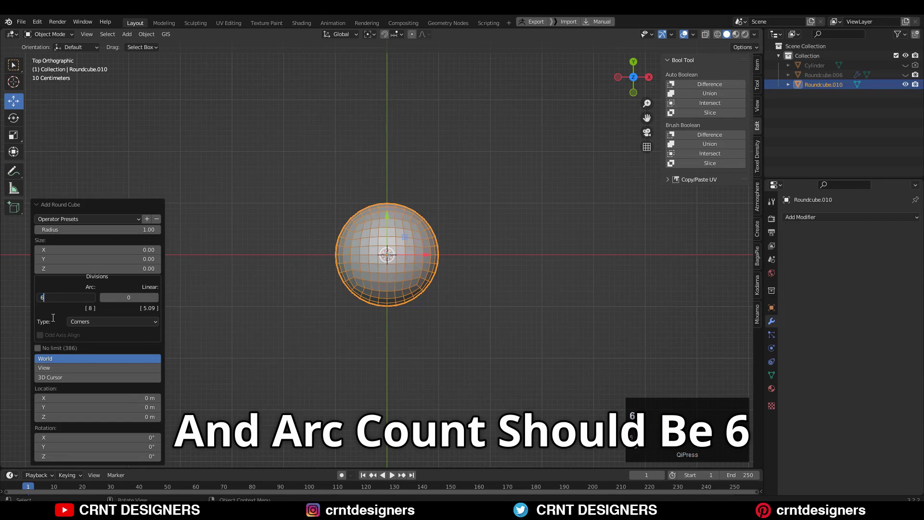
pyautogui.scroll(4, 423, 217)
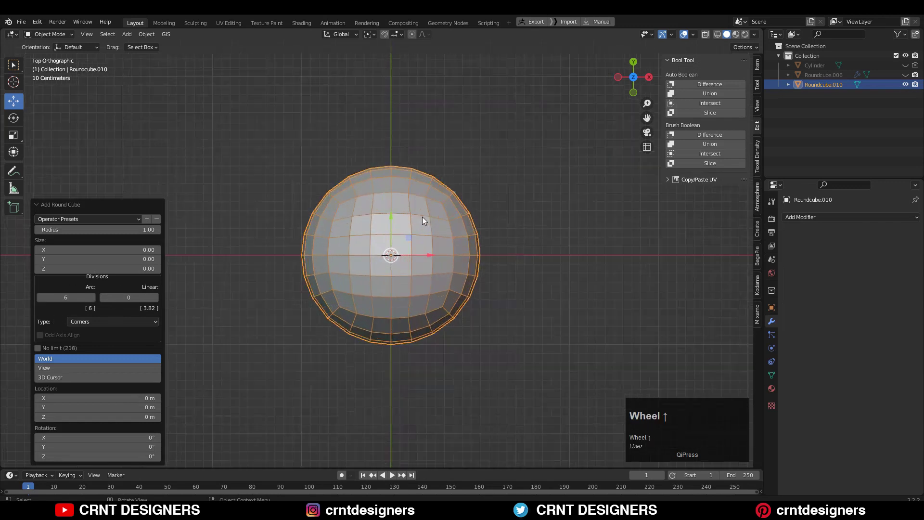
pyautogui.click(440, 142)
pyautogui.scroll(-3, 438, 144)
pyautogui.keyDown('shift'); pyautogui.moveTo(429, 148); pyautogui.dragTo(412, 177, button='middle'); pyautogui.keyUp('shift')
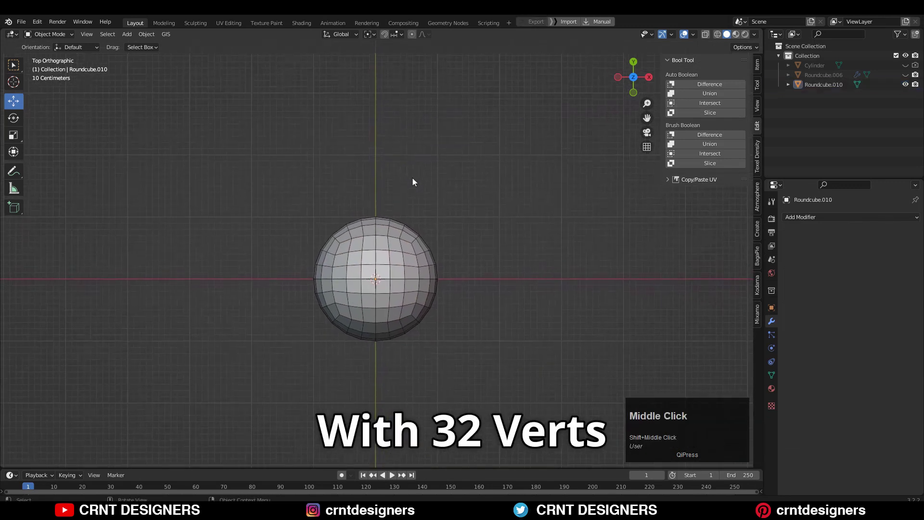
# Add a 32-vertex cylinder and move it about 1.4 m along Y so it overlaps the round cube's edge.
pyautogui.scroll(1, 412, 177)
pyautogui.scroll(1, 413, 180)
pyautogui.hotkey('shift', 'a')
pyautogui.moveTo(383, 160)
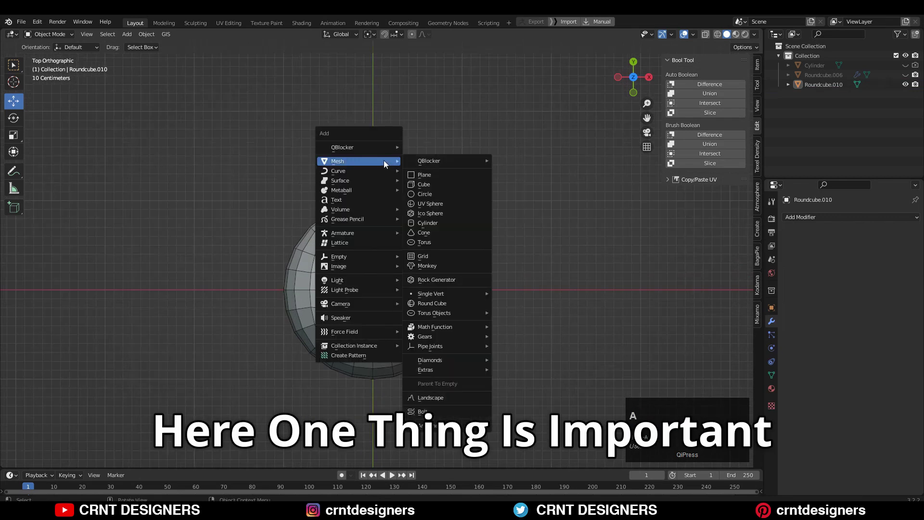
pyautogui.click(423, 222)
pyautogui.moveTo(375, 258); pyautogui.dragTo(378, 139)
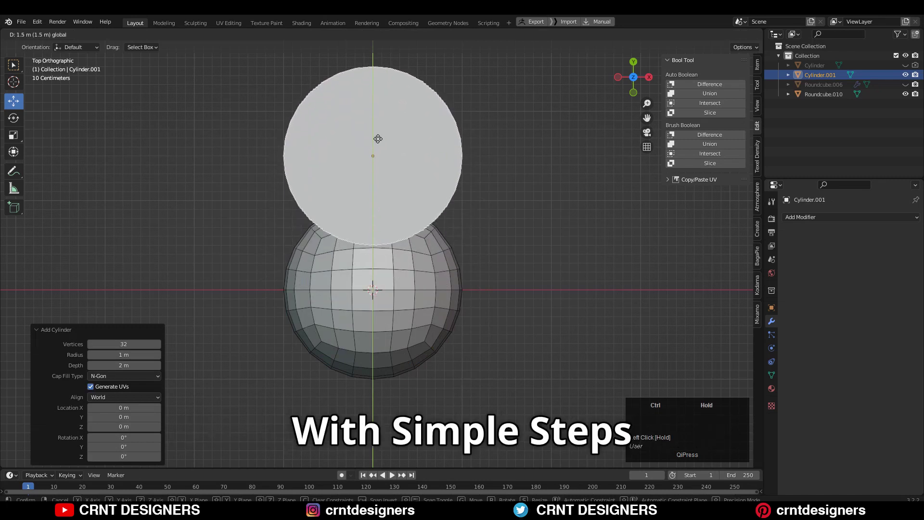
pyautogui.keyDown('ctrl'); pyautogui.moveTo(378, 139); pyautogui.dragTo(379, 147); pyautogui.keyUp('ctrl')
# Cut the cylinder out of the round cube with a Brush Boolean Difference.
pyautogui.keyDown('shift'); pyautogui.click(396, 263); pyautogui.keyUp('shift')
pyautogui.click(691, 135)
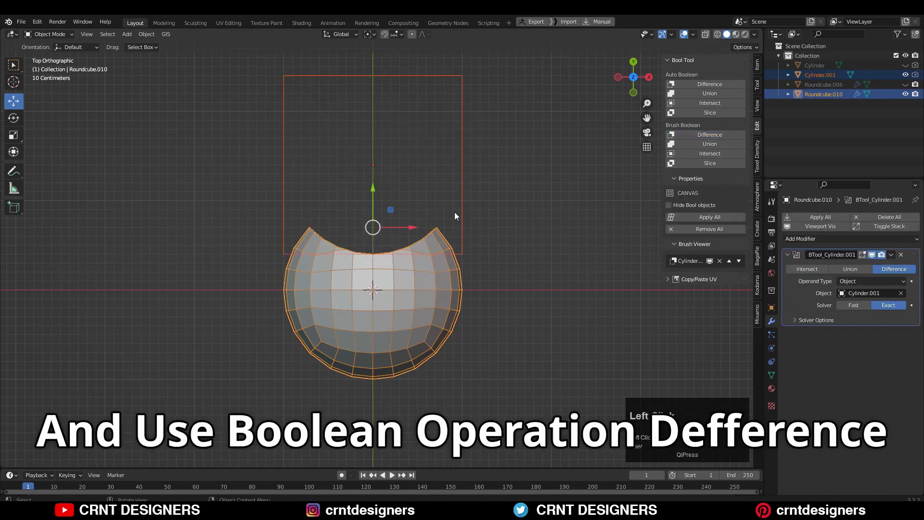
pyautogui.moveTo(455, 213)
pyautogui.mouseDown(button='middle')
pyautogui.moveTo(491, 148)
pyautogui.moveTo(580, 124)
pyautogui.moveTo(477, 169)
pyautogui.moveTo(556, 229)
pyautogui.moveTo(491, 195)
pyautogui.moveTo(496, 177)
pyautogui.mouseUp(button='middle')
pyautogui.scroll(2, 556, 229)
pyautogui.click(584, 120)
pyautogui.click(634, 62)
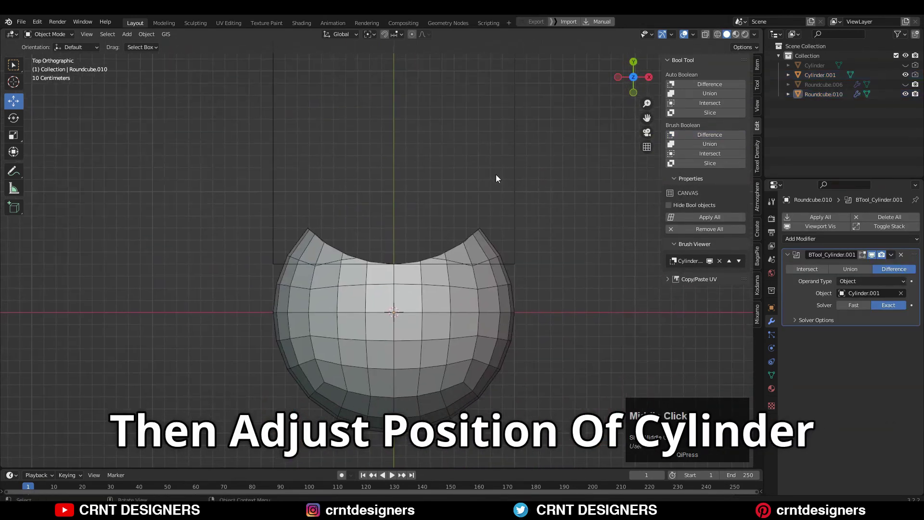
# Move the cutting cylinder about 0.12 m along Y to make the cut shallower.
pyautogui.scroll(-2, 496, 177)
pyautogui.click(474, 180)
pyautogui.moveTo(391, 143); pyautogui.dragTo(398, 138)
pyautogui.moveTo(398, 138); pyautogui.dragTo(537, 195, button='middle')
pyautogui.scroll(2, 527, 145)
pyautogui.scroll(2, 538, 196)
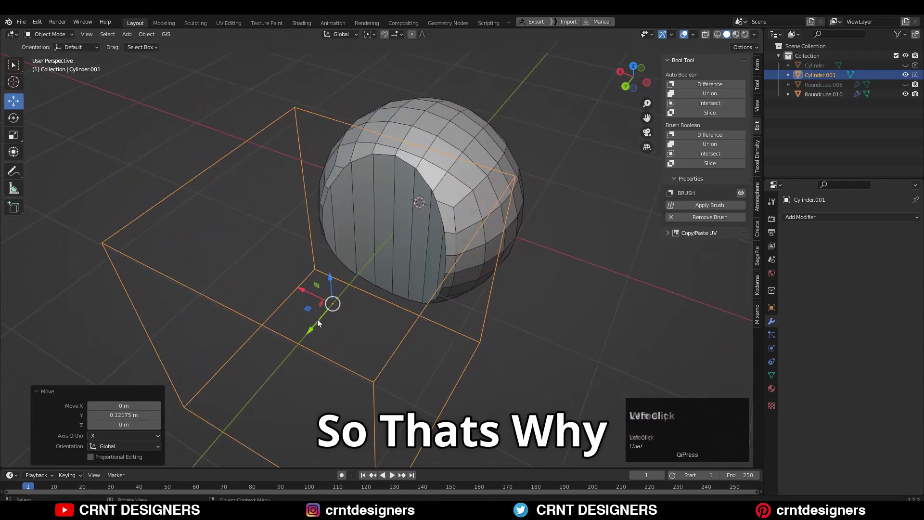
# Fine-tune the cutter by about 0.043 m and 0.012 m along Y, lining up the cut's vertical edges with the round cube's edges.
pyautogui.moveTo(318, 323); pyautogui.dragTo(317, 333)
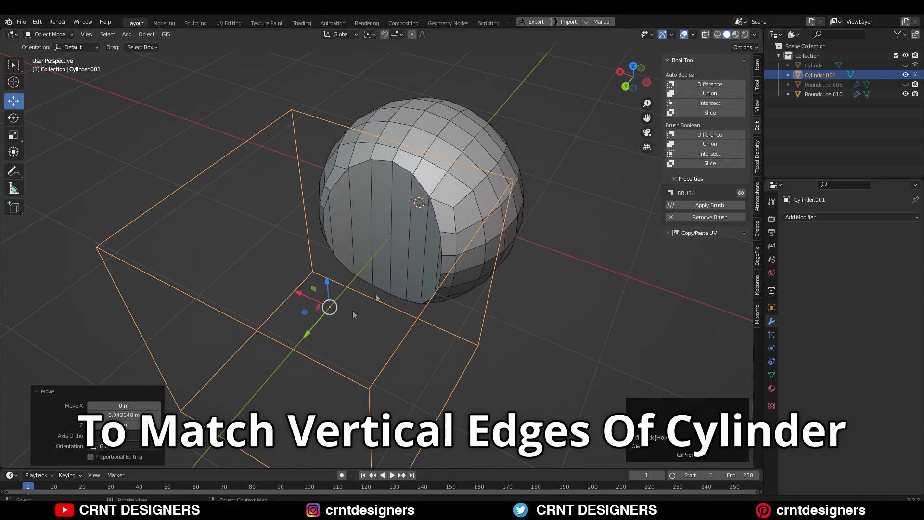
pyautogui.moveTo(459, 234); pyautogui.dragTo(476, 233, button='middle')
pyautogui.scroll(1, 477, 233)
pyautogui.keyDown('shift'); pyautogui.moveTo(376, 434); pyautogui.dragTo(376, 439); pyautogui.keyUp('shift')
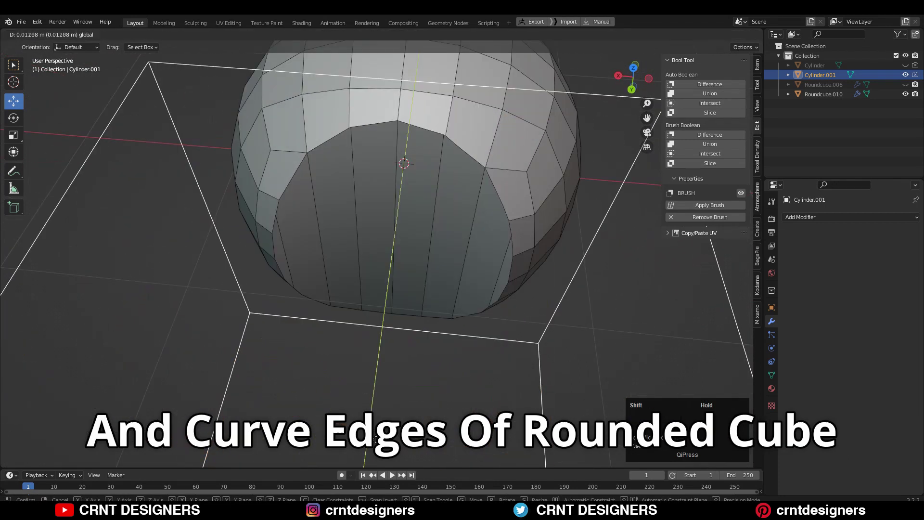
# Apply the Boolean modifier on the round cube and delete the cutting cylinder.
pyautogui.scroll(-4, 429, 306)
pyautogui.moveTo(433, 301); pyautogui.dragTo(330, 264, button='middle')
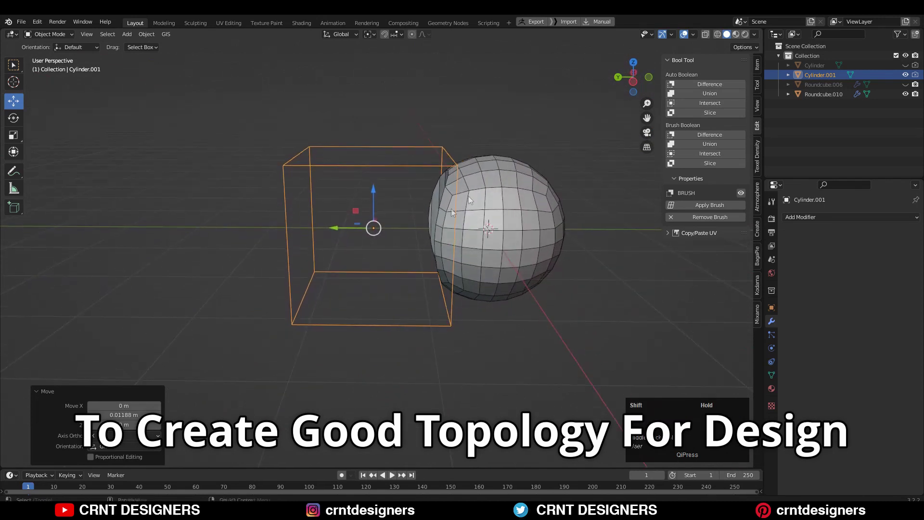
pyautogui.keyDown('shift'); pyautogui.moveTo(447, 209); pyautogui.dragTo(438, 216, button='middle'); pyautogui.keyUp('shift')
pyautogui.scroll(2, 486, 178)
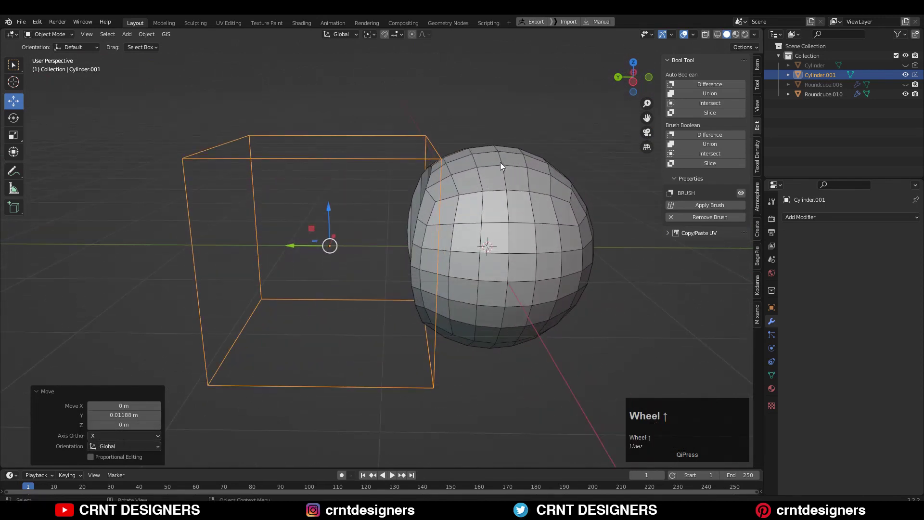
pyautogui.click(501, 162)
pyautogui.click(893, 255)
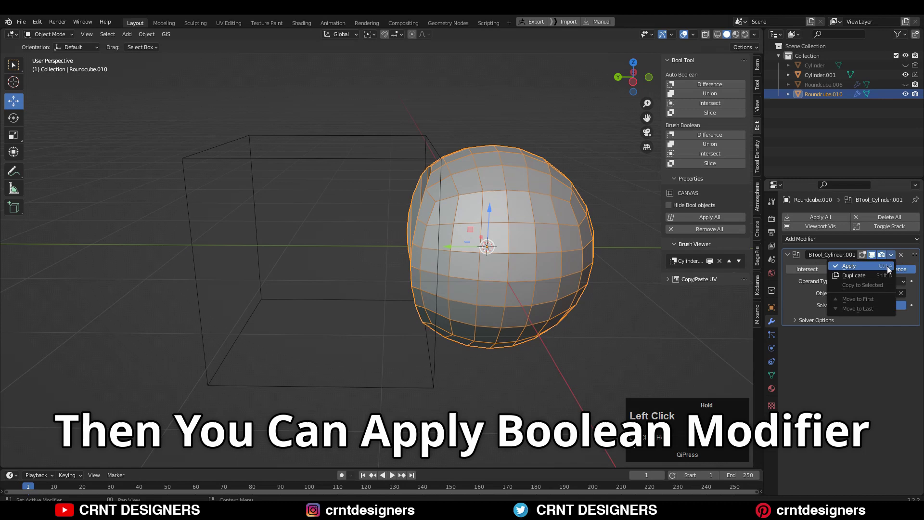
pyautogui.click(888, 265)
pyautogui.click(422, 142)
pyautogui.press('x')
pyautogui.click(423, 140)
# Select an extra vertex on the cut rim, extend the selection by Amount of Adjacent Faces, and dissolve those vertices.
pyautogui.moveTo(423, 140); pyautogui.dragTo(507, 198, button='middle')
pyautogui.scroll(4, 507, 198)
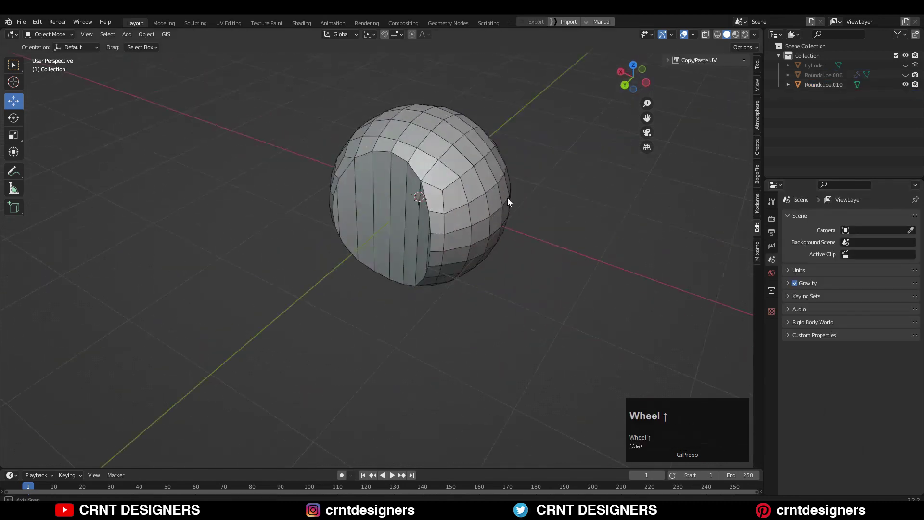
pyautogui.keyDown('shift'); pyautogui.moveTo(456, 178); pyautogui.dragTo(442, 210, button='middle'); pyautogui.keyUp('shift')
pyautogui.scroll(2, 453, 210)
pyautogui.press('Tab')
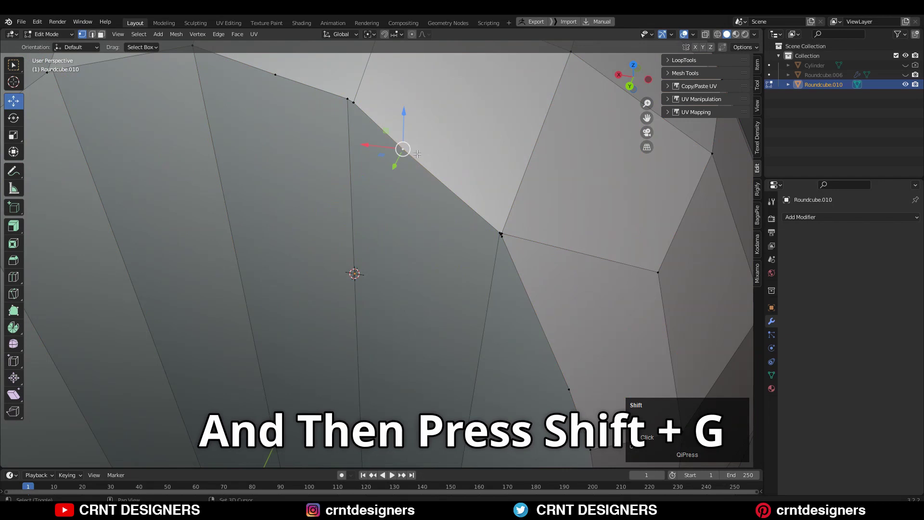
pyautogui.hotkey('shift', 'g')
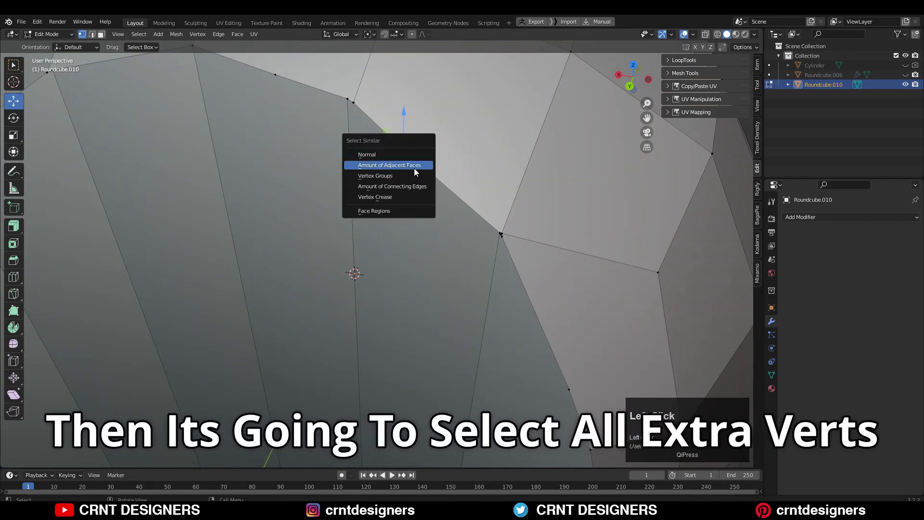
pyautogui.click(414, 165)
pyautogui.hotkey('ctrl', 'x')
pyautogui.keyDown('ctrl'); pyautogui.moveTo(463, 226); pyautogui.dragTo(463, 242, button='middle'); pyautogui.keyUp('ctrl')
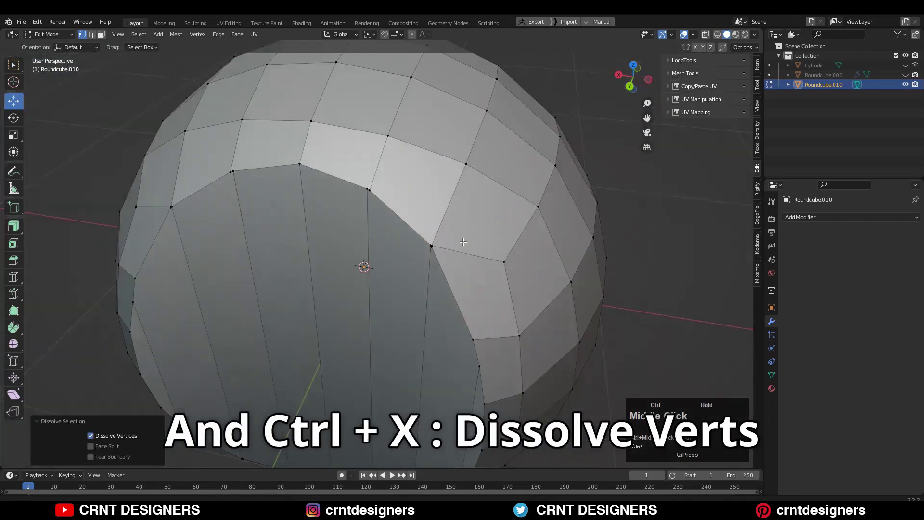
pyautogui.hotkey('ctrl', 'x')
# Merge the doubled vertices at the upper-right corner of the cut rim using At Last.
pyautogui.scroll(2, 464, 241)
pyautogui.press('w')
pyautogui.scroll(6, 496, 236)
pyautogui.keyDown('shift'); pyautogui.click(606, 212); pyautogui.keyUp('shift')
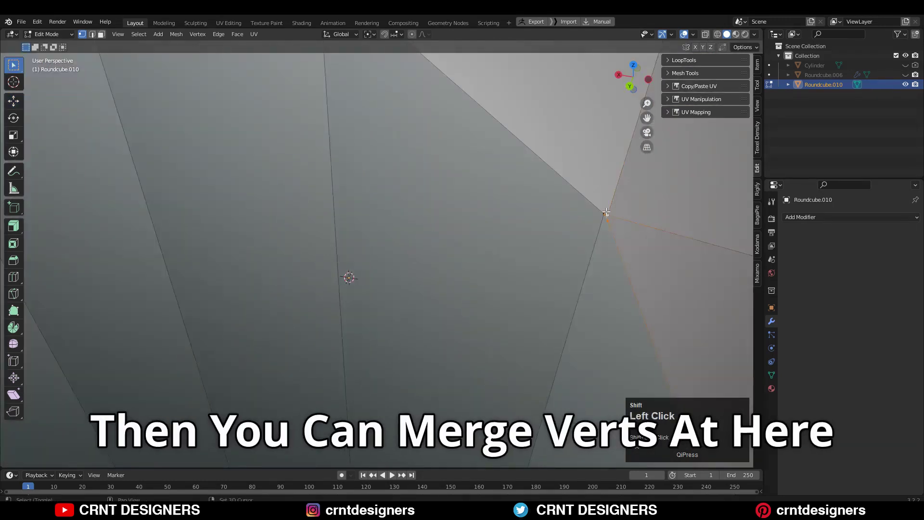
pyautogui.press('m')
pyautogui.click(619, 198)
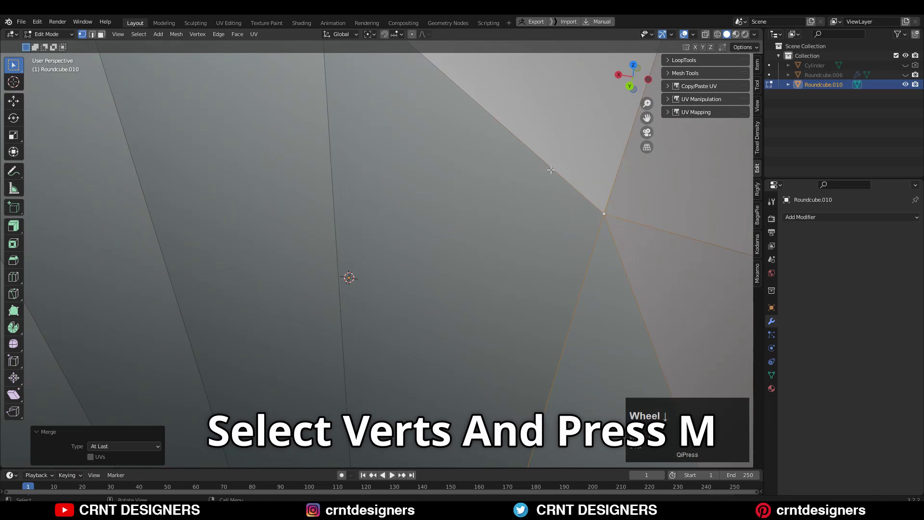
# Merge the next close pair of vertices along the cut rim, just above the merged corner.
pyautogui.scroll(-5, 424, 245)
pyautogui.scroll(5, 411, 204)
pyautogui.keyDown('shift'); pyautogui.click(424, 204); pyautogui.keyUp('shift')
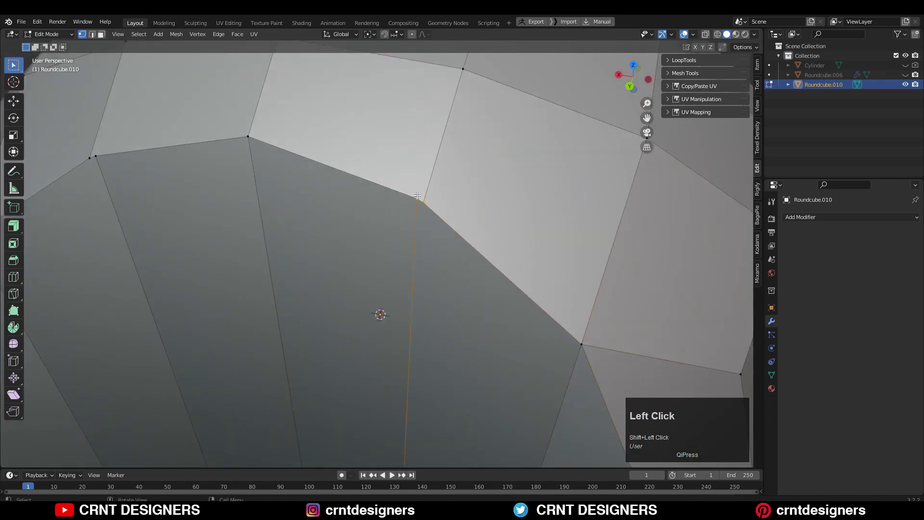
pyautogui.press('m')
pyautogui.click(417, 197)
# Turn on X-ray and merge the overlapping vertices at the top of the cut rim at their center.
pyautogui.scroll(-1, 326, 181)
pyautogui.keyDown('shift'); pyautogui.moveTo(326, 182); pyautogui.dragTo(374, 212, button='middle'); pyautogui.keyUp('shift')
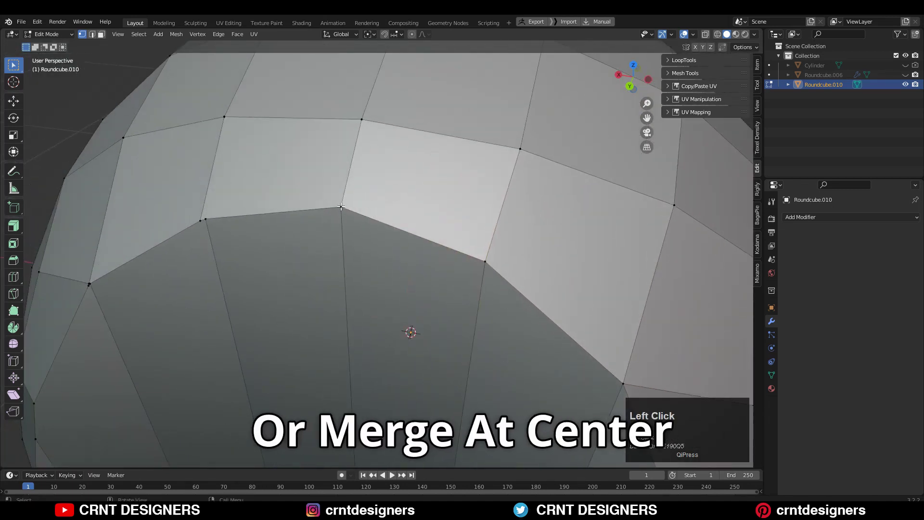
pyautogui.hotkey('ctrl', 'z')
pyautogui.click(705, 34)
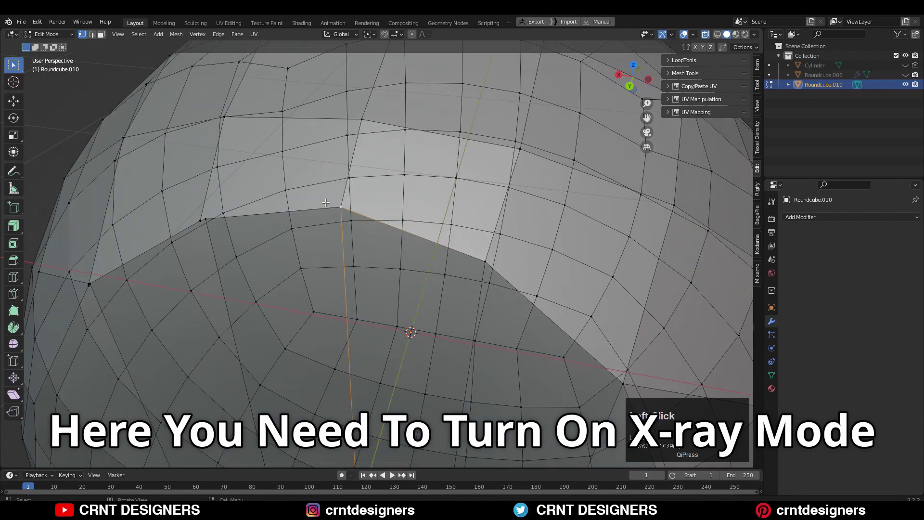
pyautogui.click(351, 213)
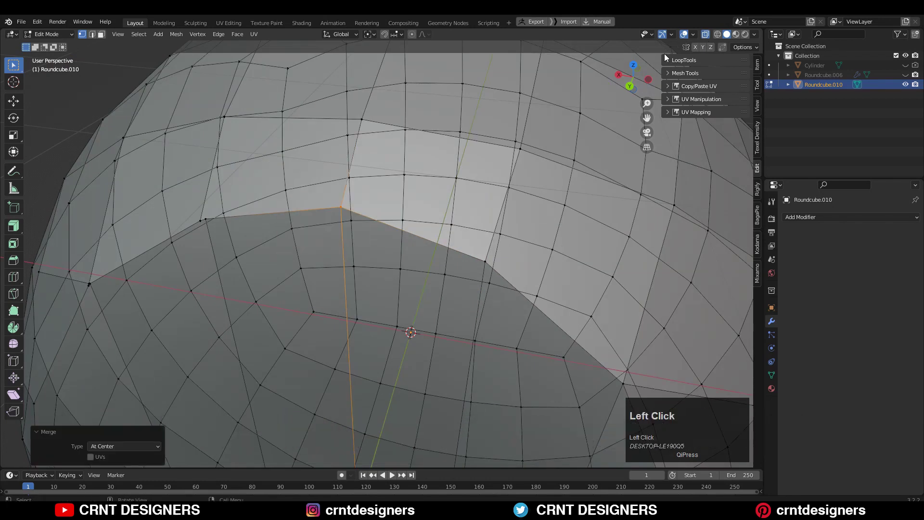
# Merge the close vertices on the side of the cut rim at their center.
pyautogui.moveTo(434, 270); pyautogui.dragTo(456, 227, button='middle')
pyautogui.press('m')
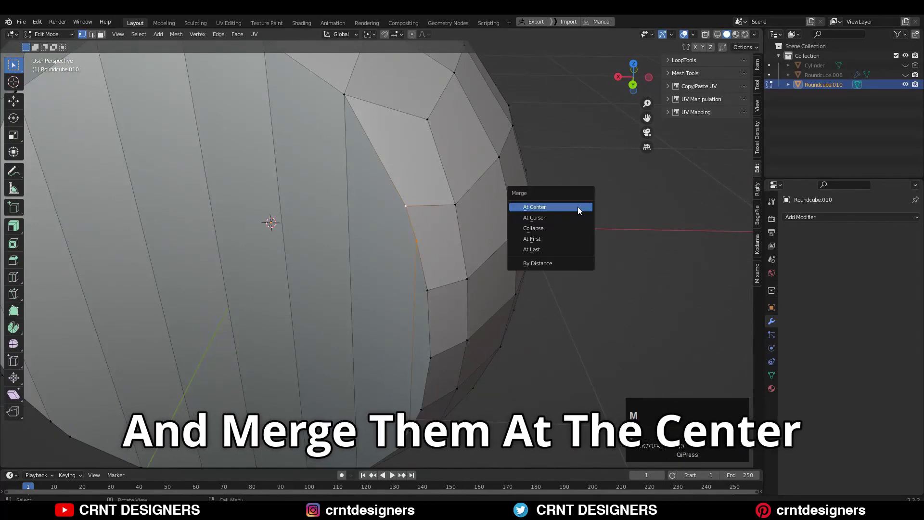
pyautogui.click(578, 206)
pyautogui.moveTo(501, 212); pyautogui.dragTo(462, 194, button='middle')
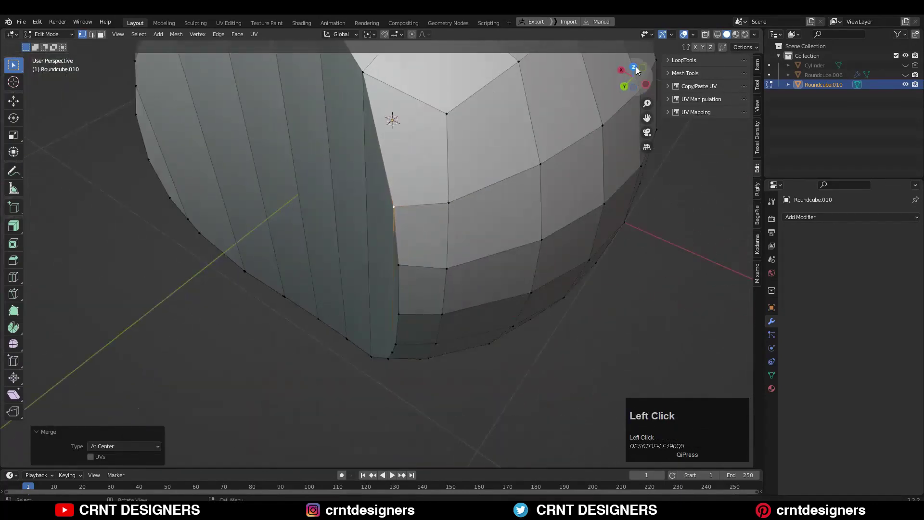
# Select the whole mesh and symmetrize it in the +Z to -Z direction.
pyautogui.moveTo(392, 117); pyautogui.dragTo(337, 145, button='middle')
pyautogui.press('a')
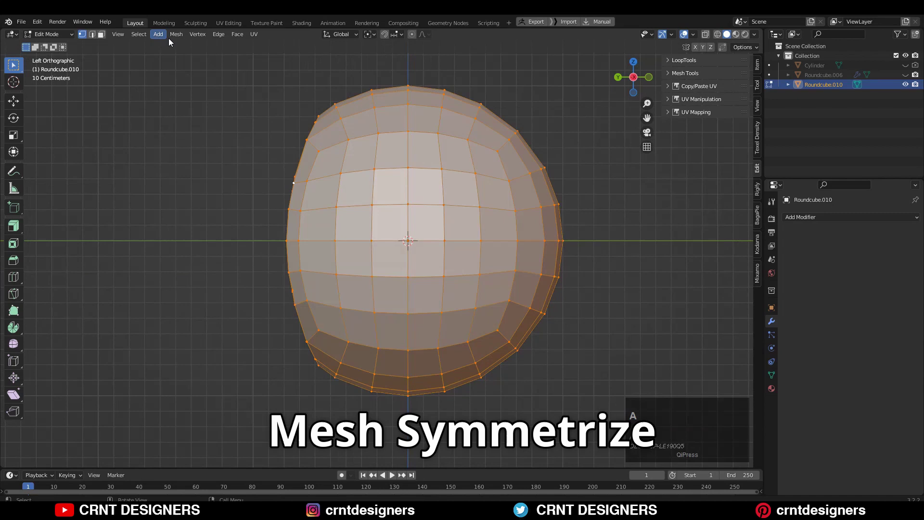
pyautogui.click(176, 34)
pyautogui.click(215, 159)
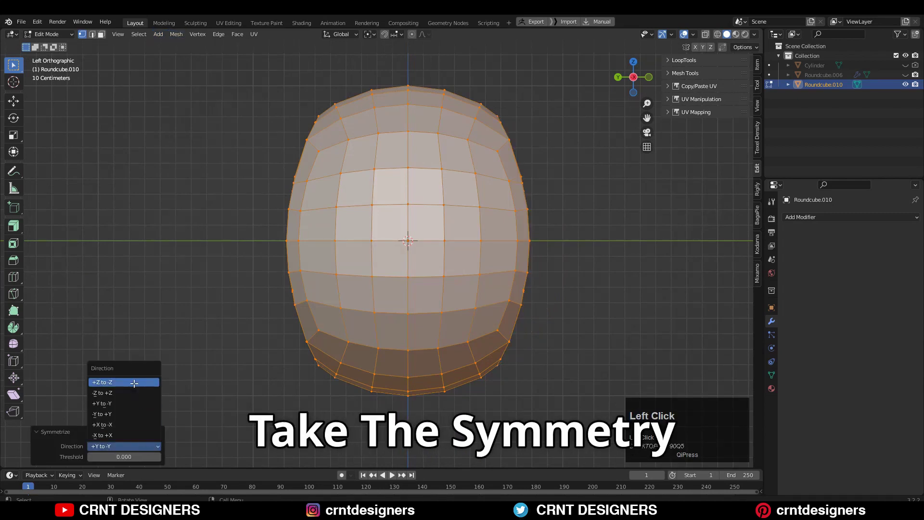
pyautogui.click(134, 383)
# With X-ray on, select all faces in the lower half of the mesh and delete them.
pyautogui.moveTo(327, 295); pyautogui.dragTo(409, 318, button='middle')
pyautogui.click(634, 90)
pyautogui.click(705, 34)
pyautogui.press('3')
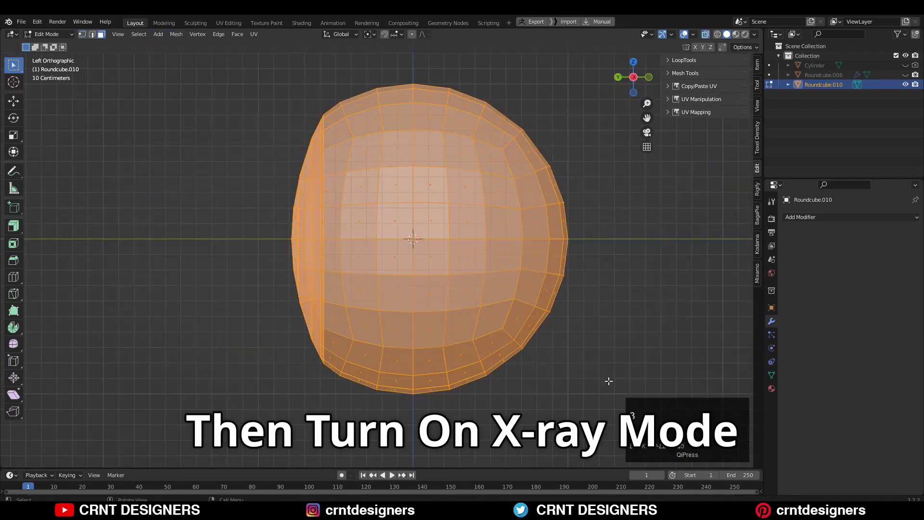
pyautogui.moveTo(233, 237); pyautogui.dragTo(602, 414)
pyautogui.press('x')
pyautogui.click(663, 215)
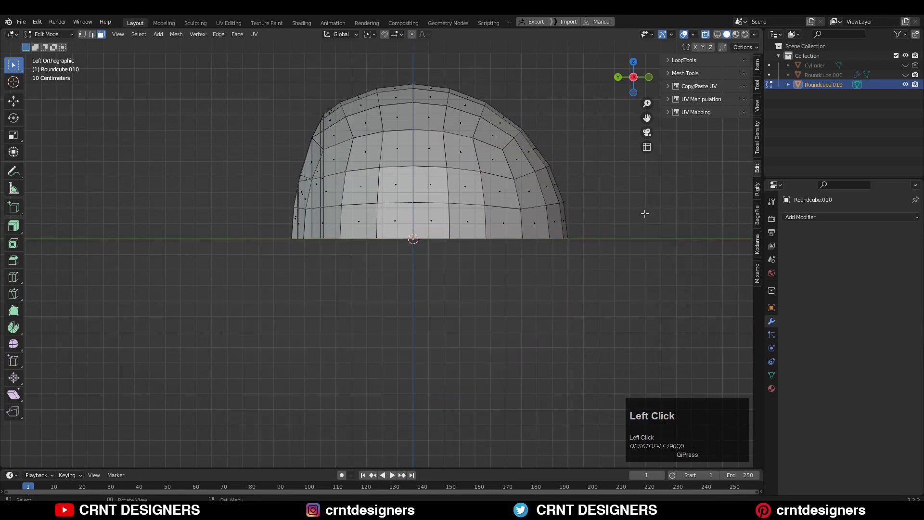
# Turn off X-ray, select the whole half mesh, and symmetrize it in the -X to +X direction.
pyautogui.moveTo(644, 213); pyautogui.dragTo(345, 216, button='middle')
pyautogui.click(705, 34)
pyautogui.moveTo(502, 284); pyautogui.dragTo(502, 182, button='middle')
pyautogui.press('2')
pyautogui.scroll(3, 502, 182)
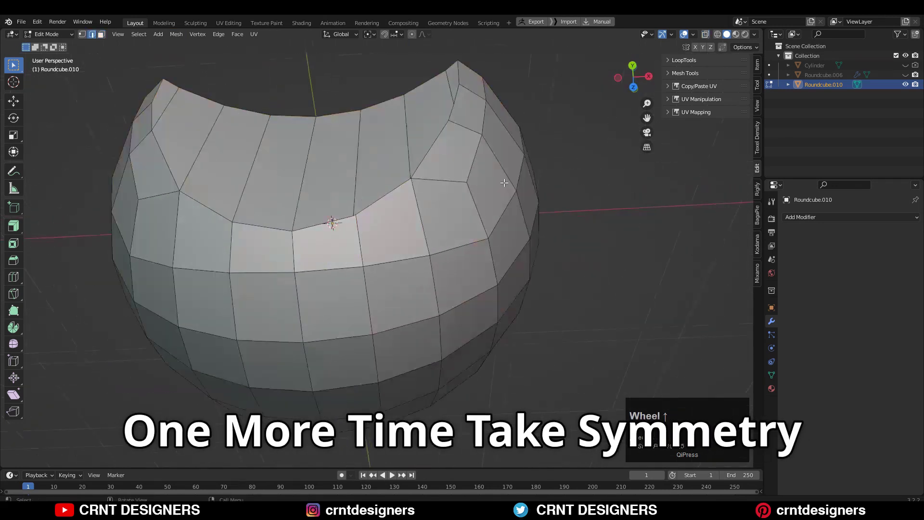
pyautogui.press('a')
pyautogui.click(176, 34)
pyautogui.click(217, 185)
pyautogui.click(141, 445)
pyautogui.click(139, 431)
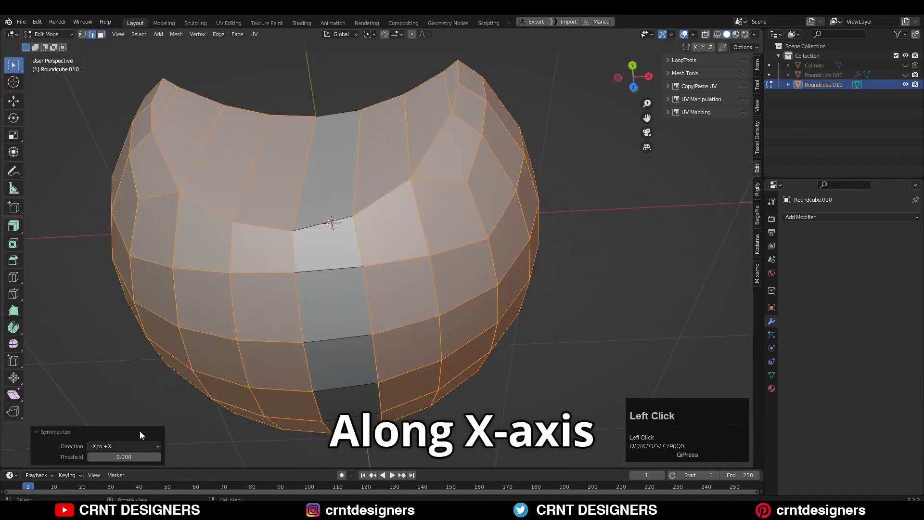
# Bevel the full curved rim edge of the cutout with 2 segments, shape 1 and a width of 0.03 m.
pyautogui.click(509, 108)
pyautogui.click(395, 196)
pyautogui.doubleClick(361, 206)
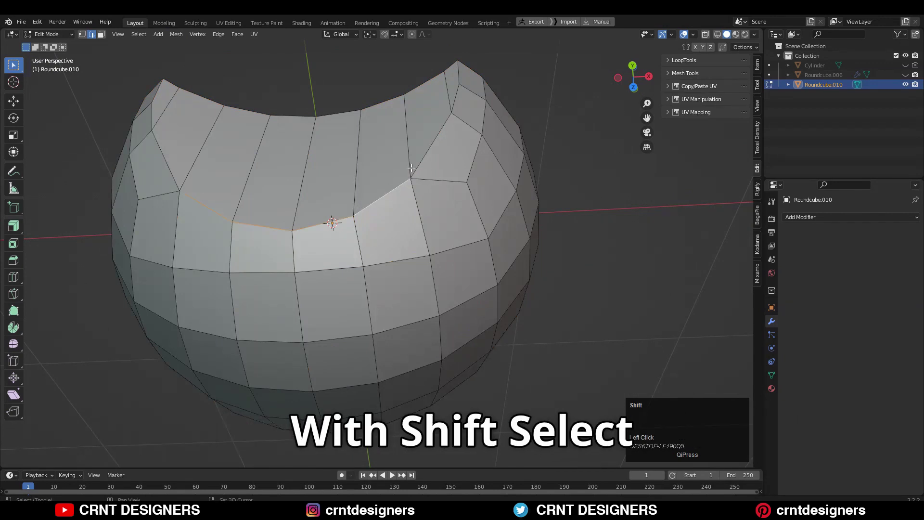
pyautogui.keyDown('shift'); pyautogui.click(458, 73); pyautogui.keyUp('shift')
pyautogui.keyDown('shift'); pyautogui.click(157, 90); pyautogui.keyUp('shift')
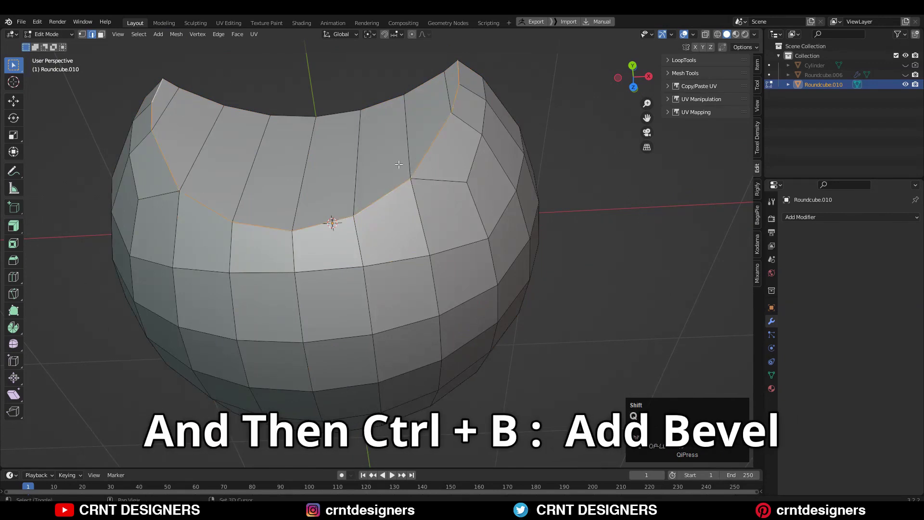
pyautogui.click(500, 186)
pyautogui.click(100, 310)
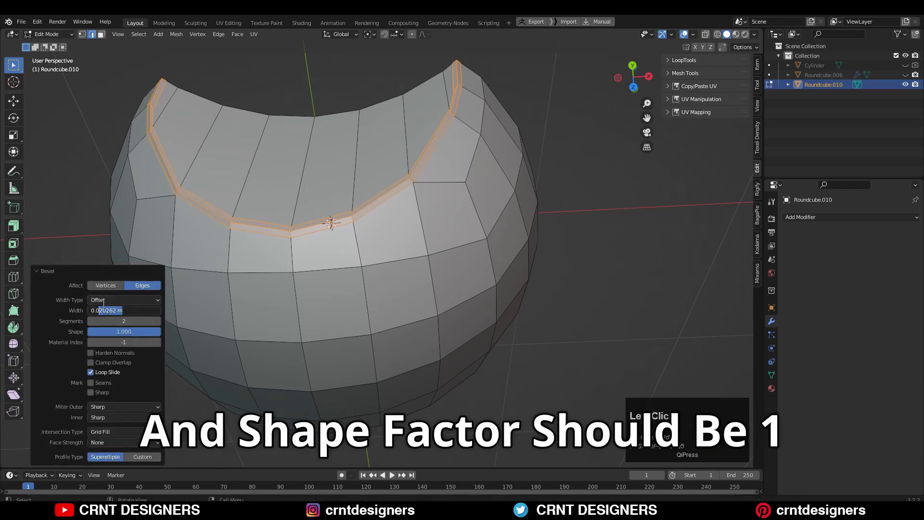
pyautogui.write('3')
pyautogui.click(74, 311)
# Select the cutout's inner cylindrical faces together with the inner strip of the rim bevel and delete them.
pyautogui.moveTo(306, 202); pyautogui.dragTo(424, 216, button='middle')
pyautogui.keyDown('shift'); pyautogui.moveTo(423, 217); pyautogui.dragTo(209, 166, button='middle'); pyautogui.keyUp('shift')
pyautogui.press('3')
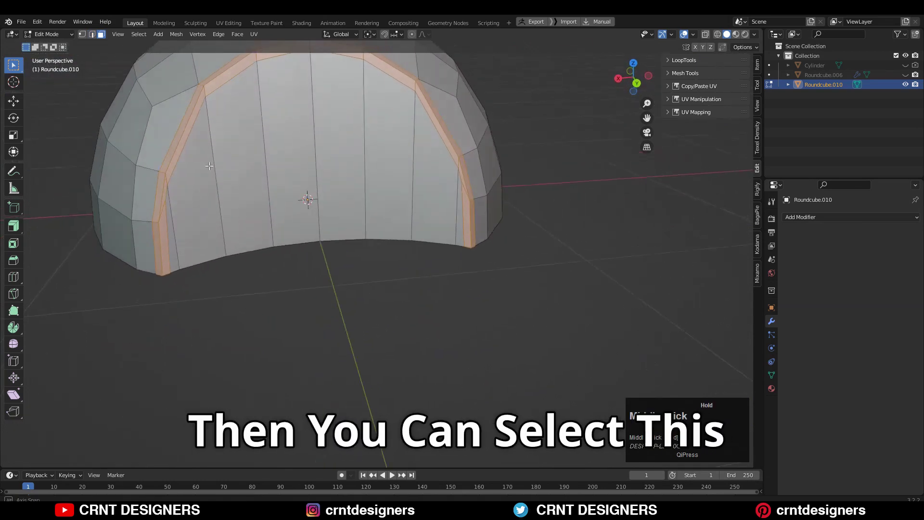
pyautogui.click(454, 179)
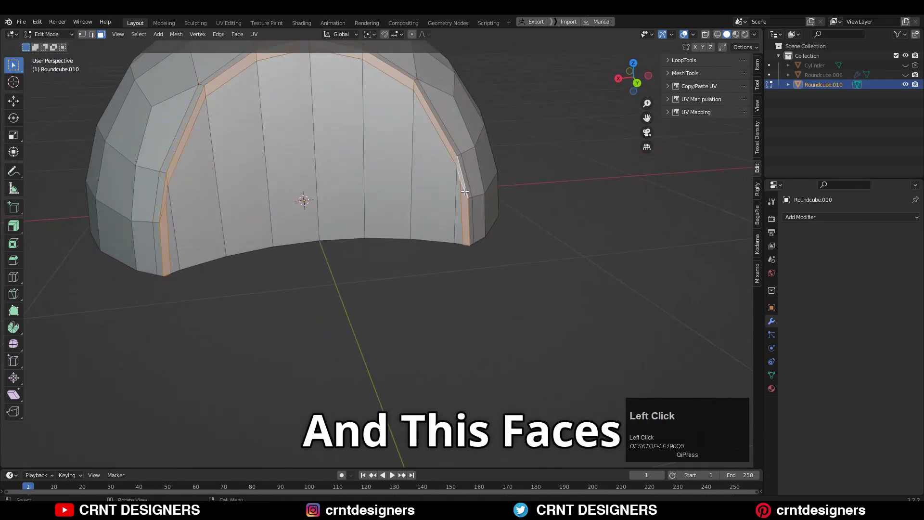
pyautogui.keyDown('shift'); pyautogui.click(459, 193); pyautogui.keyUp('shift')
pyautogui.press('x')
pyautogui.click(276, 179)
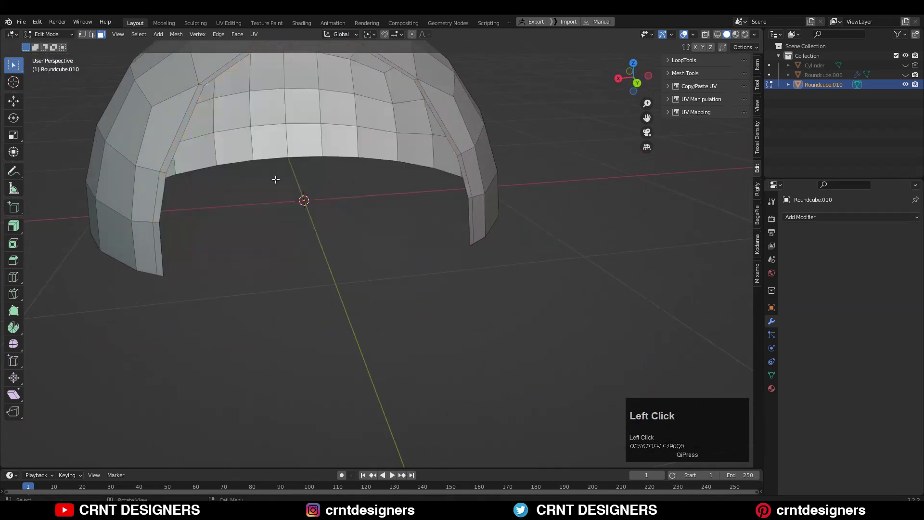
# Select the lowest horizontal edge loop above the half mesh's base and flatten it by scaling to 0 along Z.
pyautogui.moveTo(274, 177); pyautogui.dragTo(378, 213, button='middle')
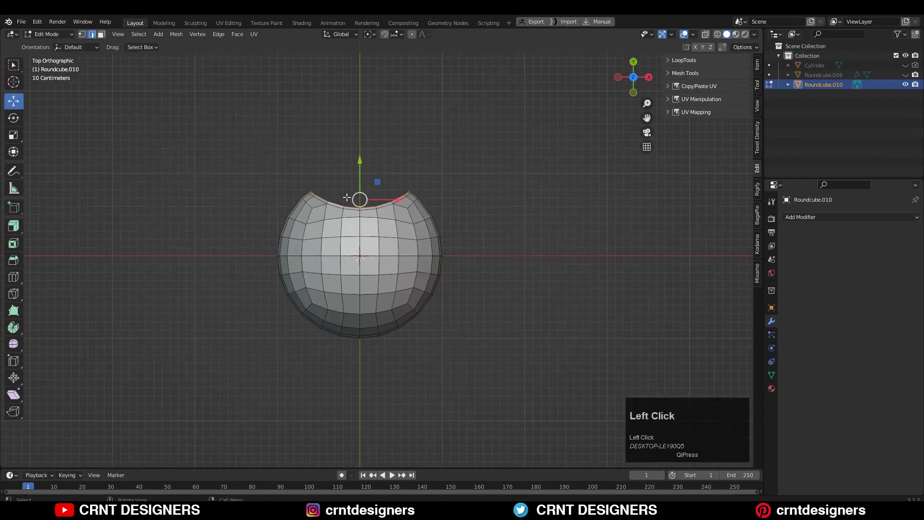
pyautogui.moveTo(347, 198); pyautogui.dragTo(601, 112, button='middle')
pyautogui.click(638, 83)
pyautogui.keyDown('shift'); pyautogui.moveTo(499, 186); pyautogui.dragTo(459, 178, button='middle'); pyautogui.keyUp('shift')
pyautogui.doubleClick(403, 232)
pyautogui.keyDown('shift'); pyautogui.moveTo(539, 228); pyautogui.dragTo(524, 221, button='middle'); pyautogui.keyUp('shift')
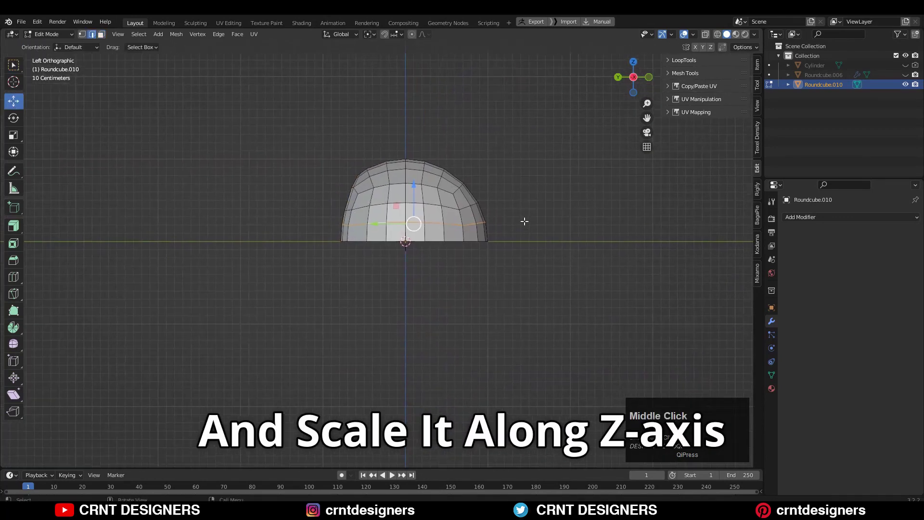
pyautogui.write('0')
pyautogui.click(528, 218)
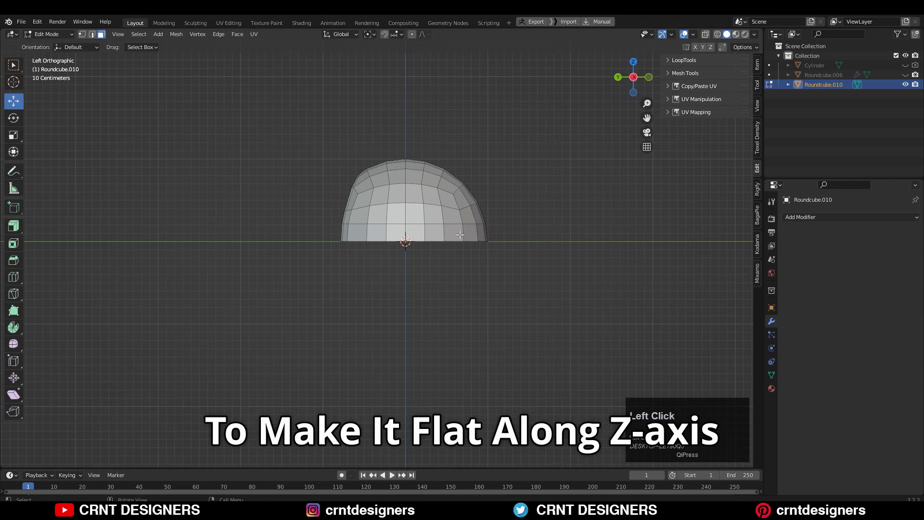
# Select the bottom row of faces below the flattened edge loop and delete it.
pyautogui.click(461, 234)
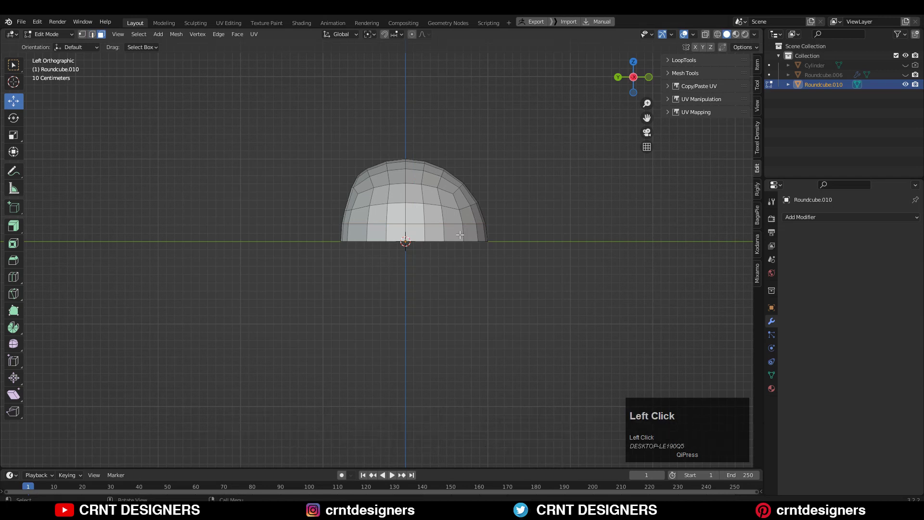
pyautogui.press('x')
pyautogui.click(472, 231)
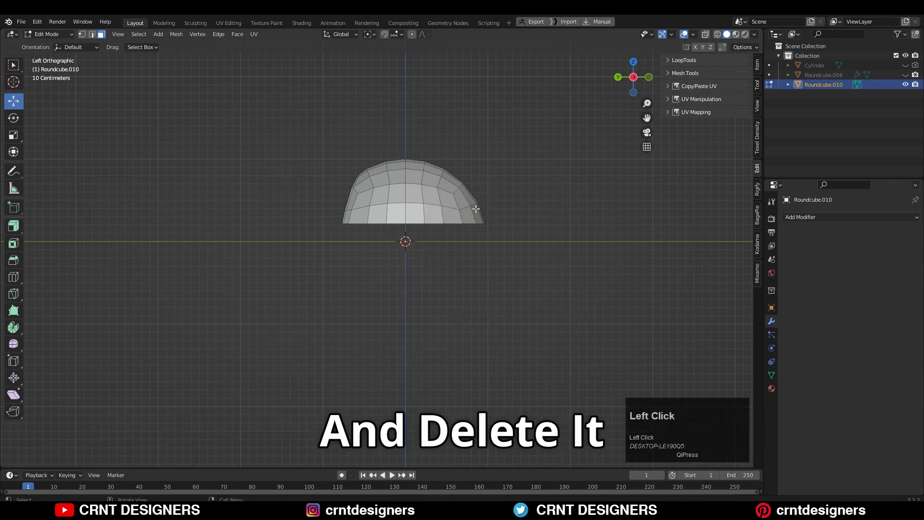
# Select the whole mesh and move it down along Z until its base lies level with the origin.
pyautogui.press('a')
pyautogui.keyDown('ctrl'); pyautogui.moveTo(414, 155); pyautogui.dragTo(418, 172); pyautogui.keyUp('ctrl')
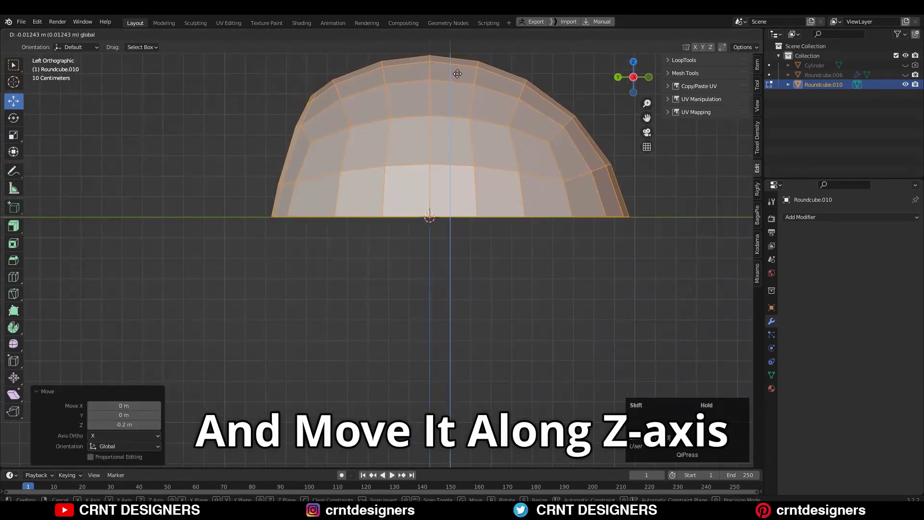
pyautogui.click(458, 73)
# Set the transform pivot point to 3D Cursor and scale the whole mesh down along Z into a flatter dome.
pyautogui.press('Tab')
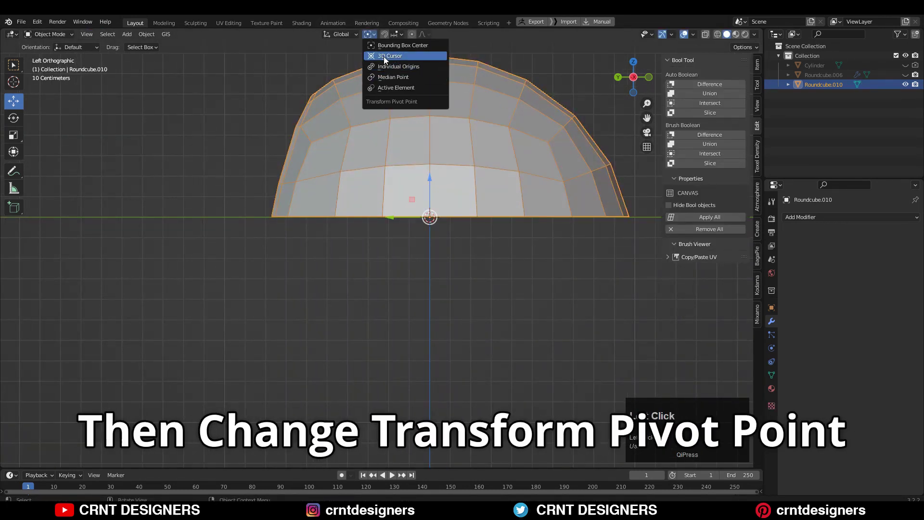
pyautogui.click(383, 56)
pyautogui.press('Tab')
pyautogui.press('s')
pyautogui.press('z')
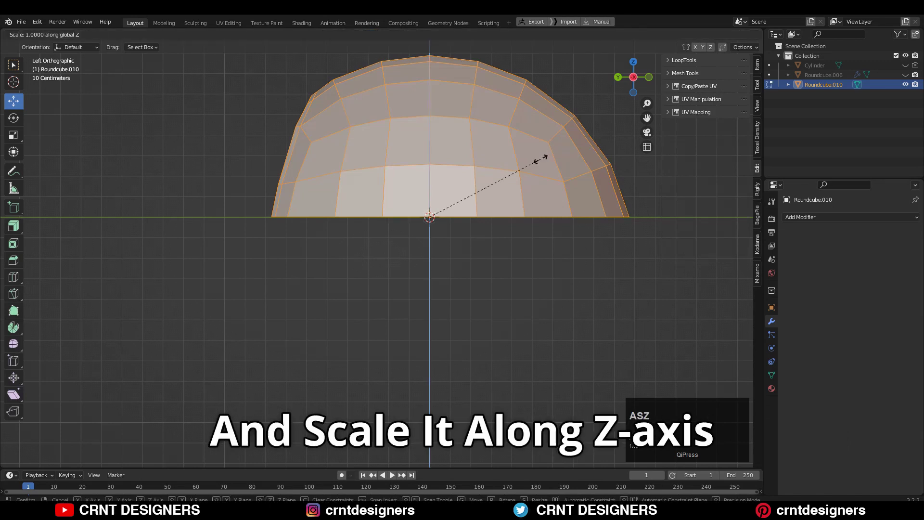
pyautogui.click(504, 175)
pyautogui.click(492, 108)
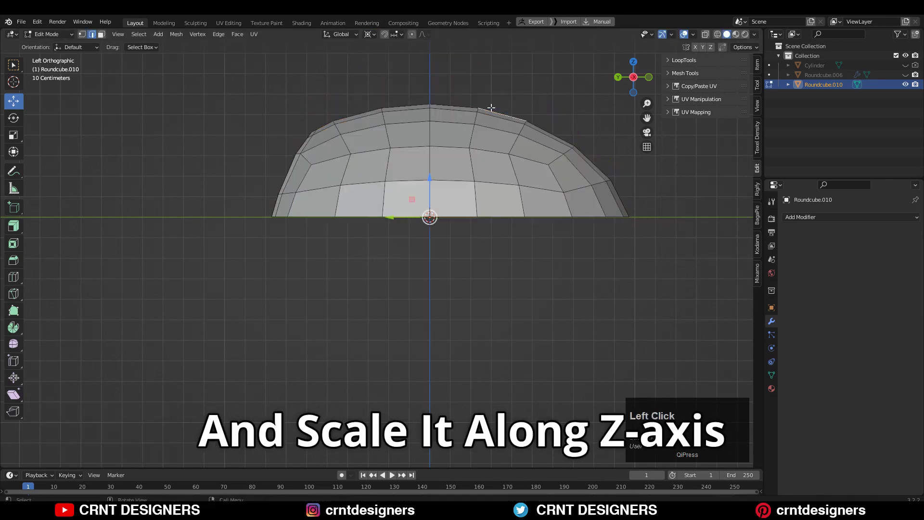
# Change the pivot point, select the cutout's open rim edge loop, and extrude it 0.9 m along Y.
pyautogui.moveTo(492, 108); pyautogui.dragTo(592, 91, button='middle')
pyautogui.click(634, 63)
pyautogui.scroll(-2, 290, 230)
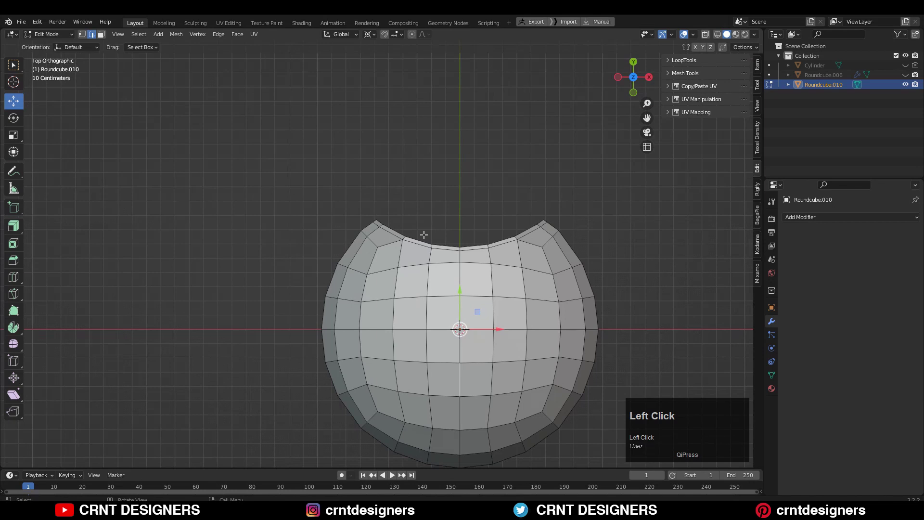
pyautogui.keyDown('alt'); pyautogui.click(423, 237); pyautogui.keyUp('alt')
pyautogui.keyDown('shift'); pyautogui.moveTo(440, 217); pyautogui.dragTo(358, 212, button='middle'); pyautogui.keyUp('shift')
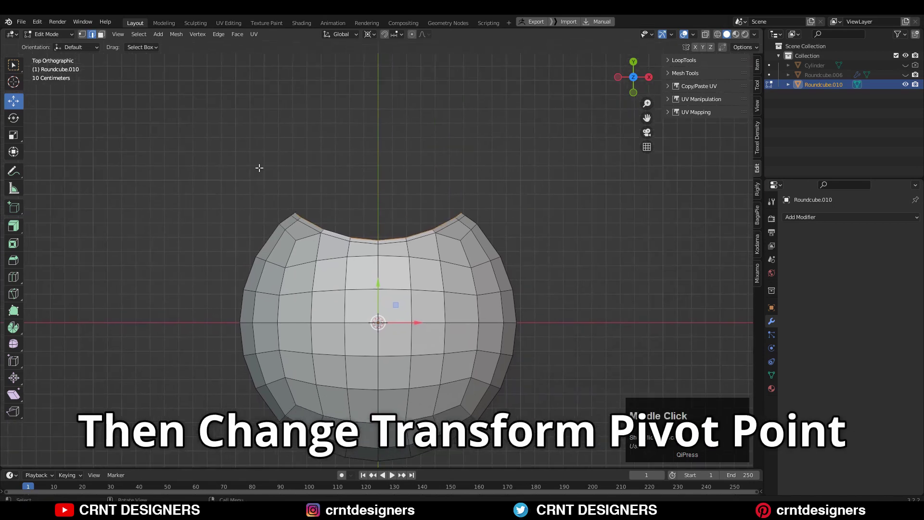
pyautogui.click(367, 35)
pyautogui.press('e')
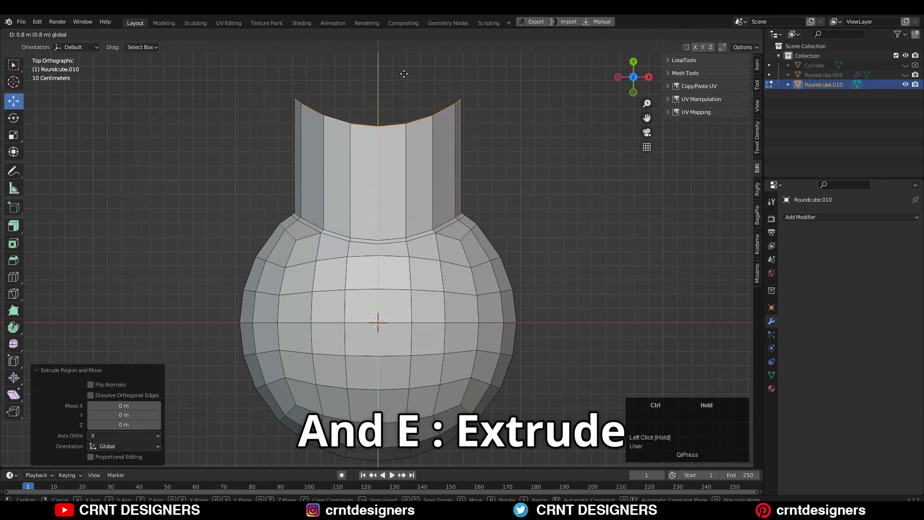
pyautogui.scroll(-3, 408, 87)
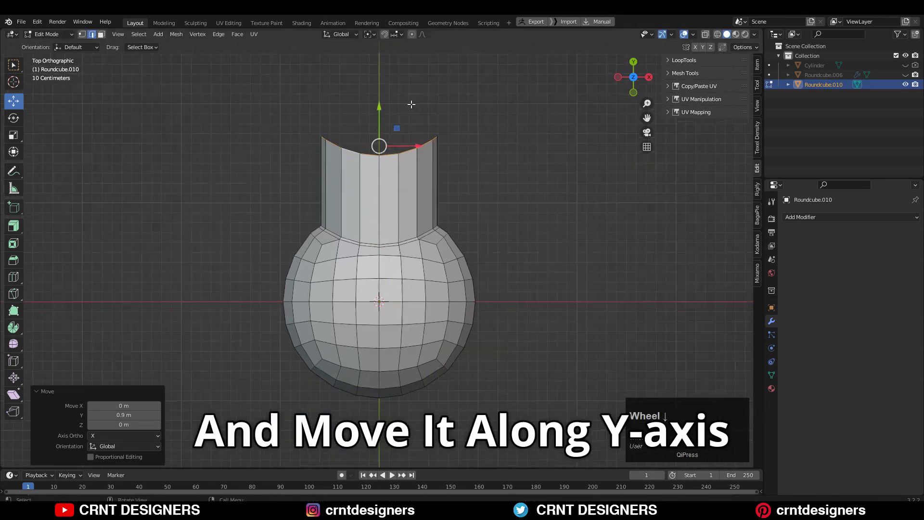
# Flatten the extruded tube's curved end edge by scaling it to 0 along Y.
pyautogui.press('s')
pyautogui.press('y')
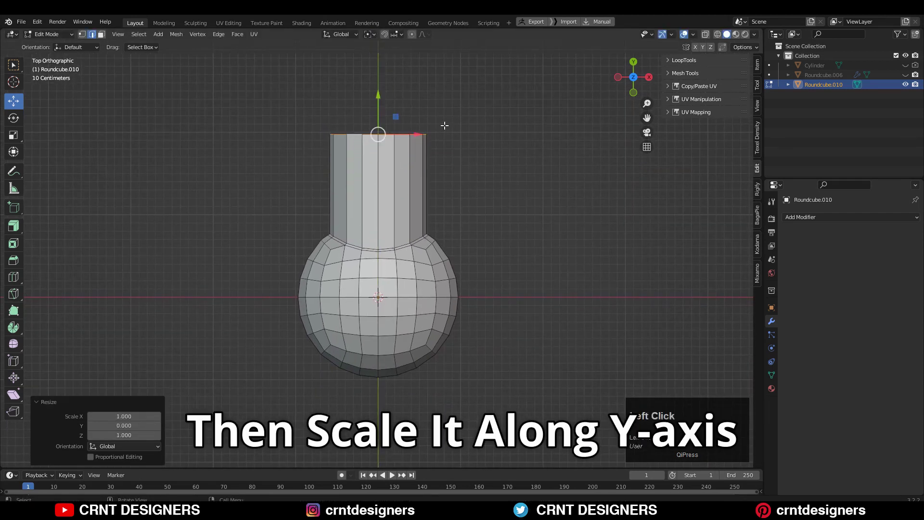
pyautogui.scroll(2, 480, 132)
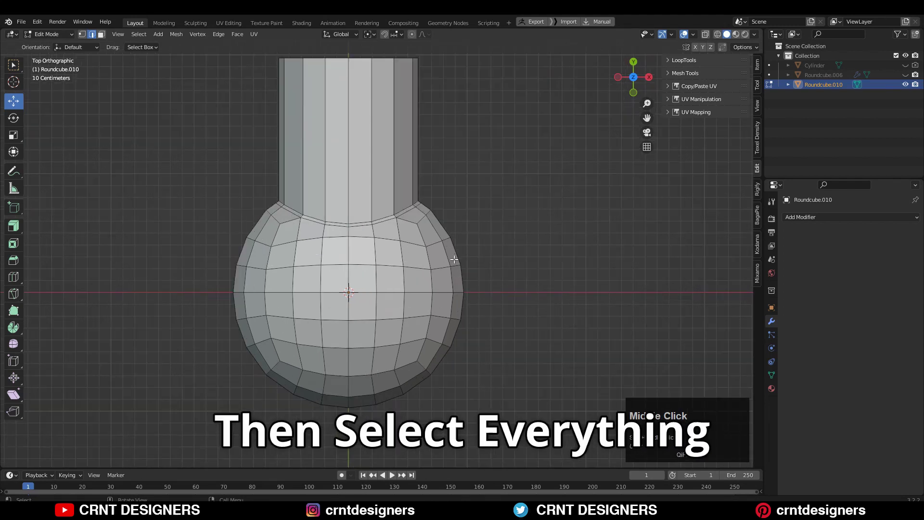
# Select the whole mesh and symmetrize it in the +Y to -Y direction.
pyautogui.press('a')
pyautogui.click(176, 34)
pyautogui.click(205, 165)
pyautogui.click(134, 446)
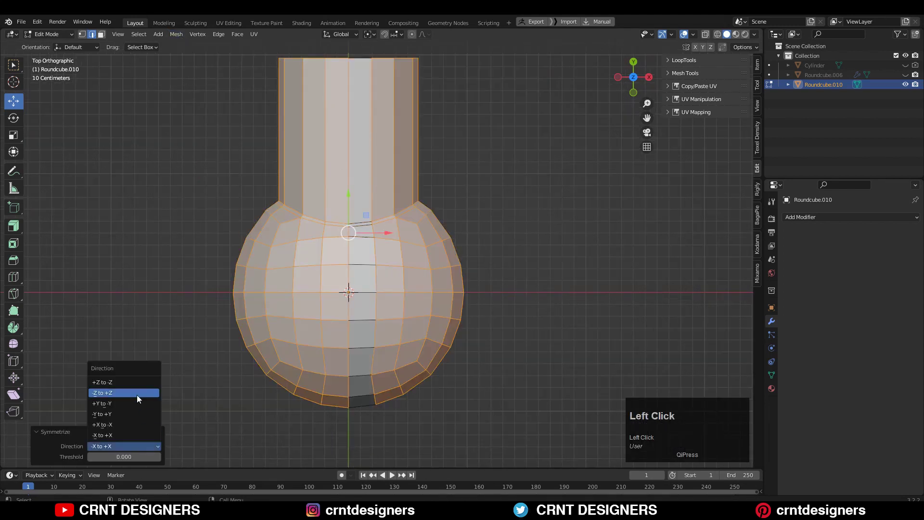
pyautogui.click(135, 404)
pyautogui.click(492, 200)
pyautogui.scroll(-2, 481, 207)
pyautogui.keyDown('shift'); pyautogui.moveTo(454, 229); pyautogui.dragTo(446, 177, button='middle'); pyautogui.keyUp('shift')
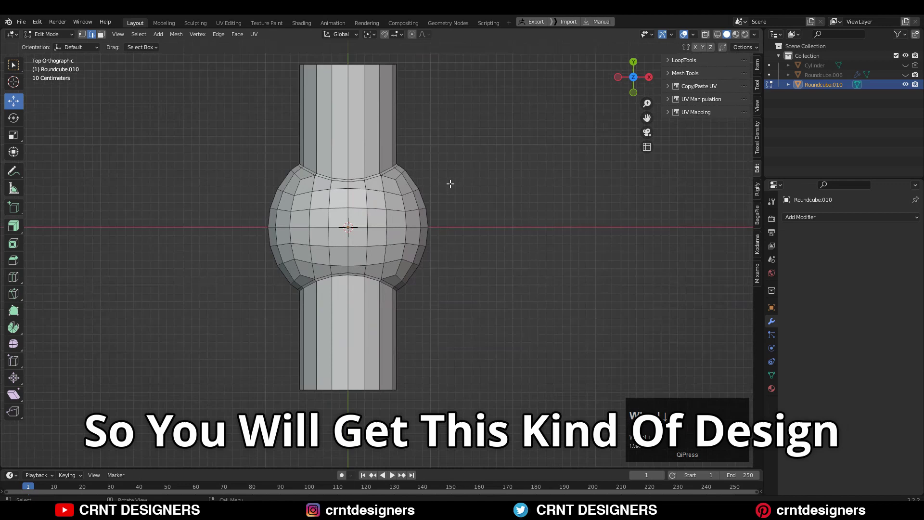
# Shorten the +Y tube by moving its end edge loop -0.3 m along Y, and symmetrize the whole mesh again.
pyautogui.scroll(-1, 448, 181)
pyautogui.moveTo(352, 65); pyautogui.dragTo(352, 85)
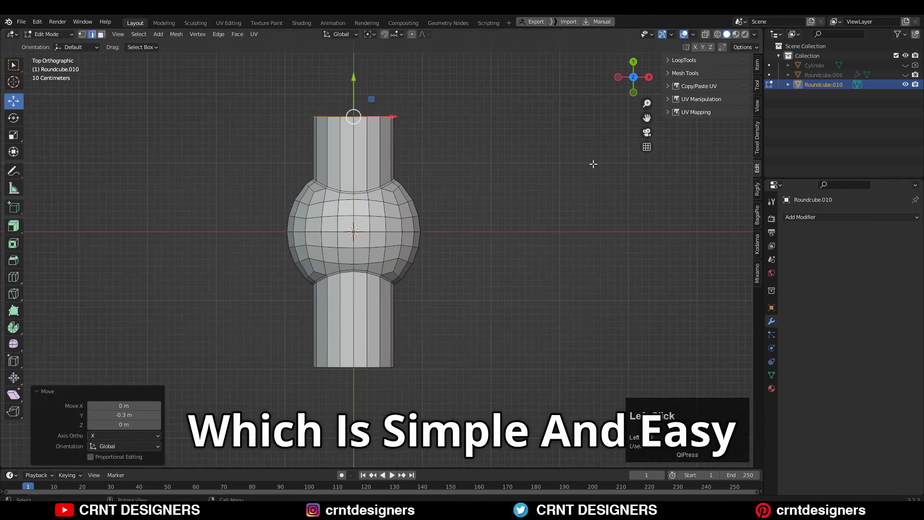
pyautogui.press('a')
pyautogui.click(181, 33)
pyautogui.click(200, 182)
pyautogui.click(486, 159)
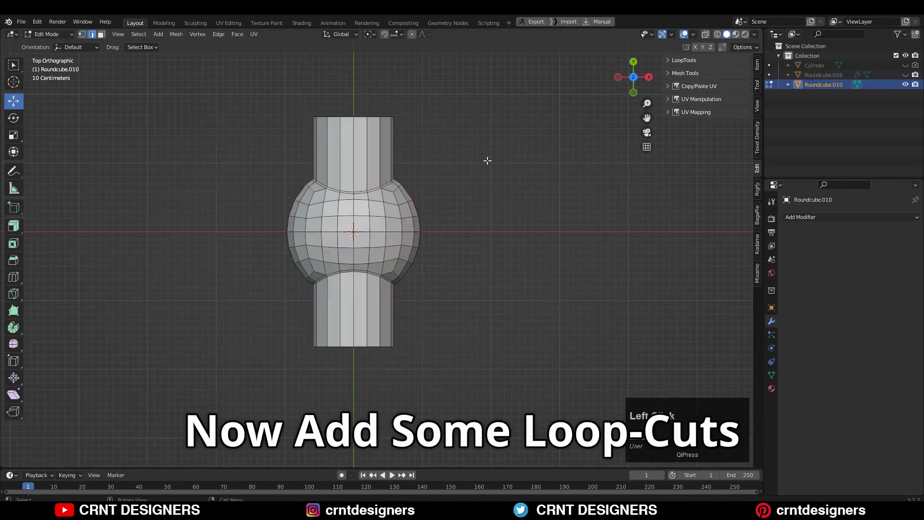
# Extrude all faces of Design_2 inward along their normals with an offset of about -0.078 m.
pyautogui.scroll(2, 426, 165)
pyautogui.moveTo(410, 161); pyautogui.dragTo(276, 191, button='middle')
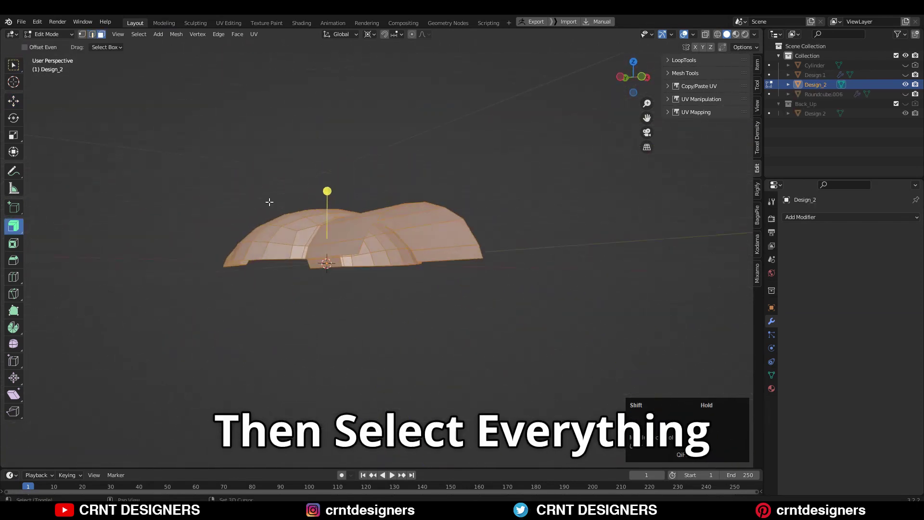
pyautogui.moveTo(324, 192); pyautogui.dragTo(329, 204)
pyautogui.click(330, 219)
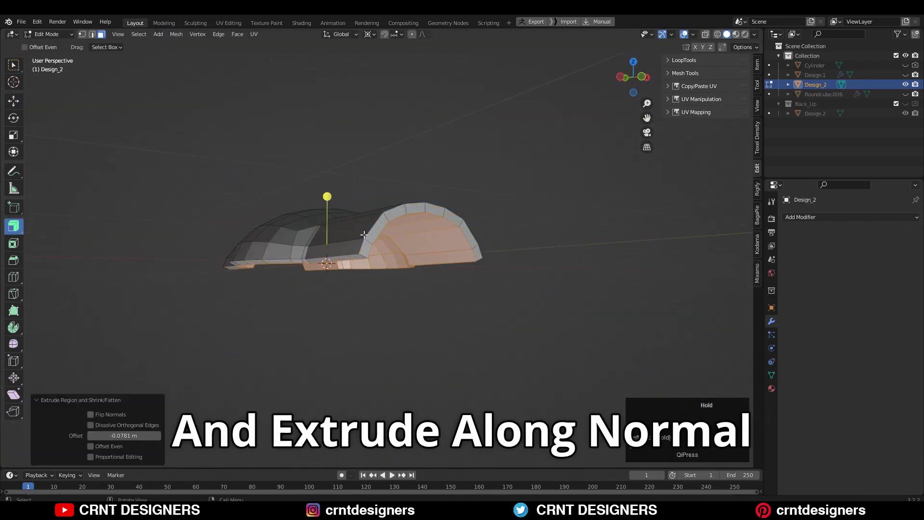
pyautogui.moveTo(331, 219); pyautogui.dragTo(295, 266, button='middle')
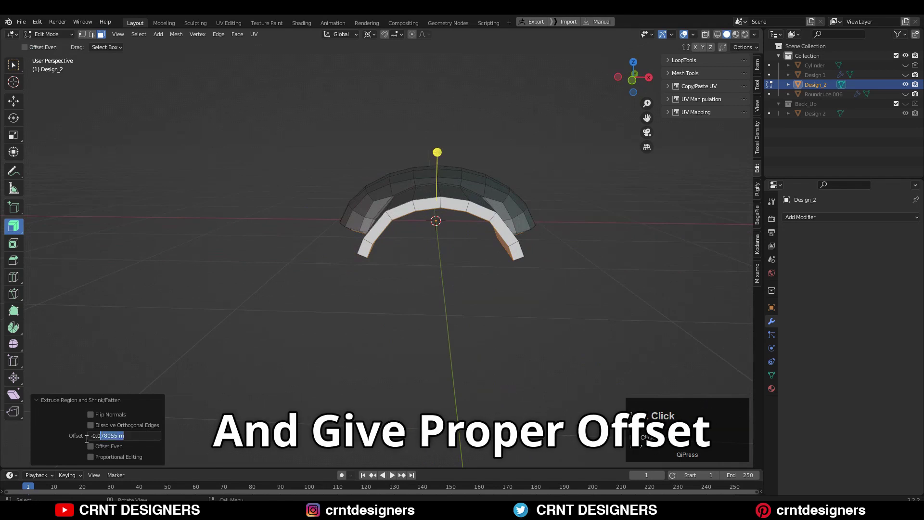
pyautogui.keyDown('shift'); pyautogui.moveTo(400, 256); pyautogui.dragTo(355, 340, button='middle'); pyautogui.keyUp('shift')
# Turn on the face orientation overlay and inspect the thickened shell's normals.
pyautogui.click(631, 81)
pyautogui.keyDown('shift'); pyautogui.moveTo(502, 233); pyautogui.dragTo(508, 169, button='middle'); pyautogui.keyUp('shift')
pyautogui.scroll(2, 507, 169)
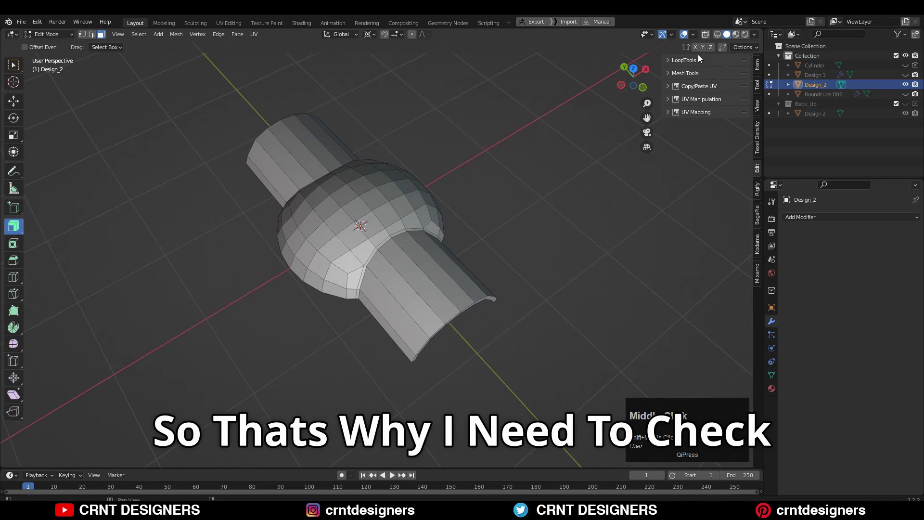
pyautogui.click(693, 34)
pyautogui.click(634, 219)
pyautogui.moveTo(578, 203); pyautogui.dragTo(404, 153, button='middle')
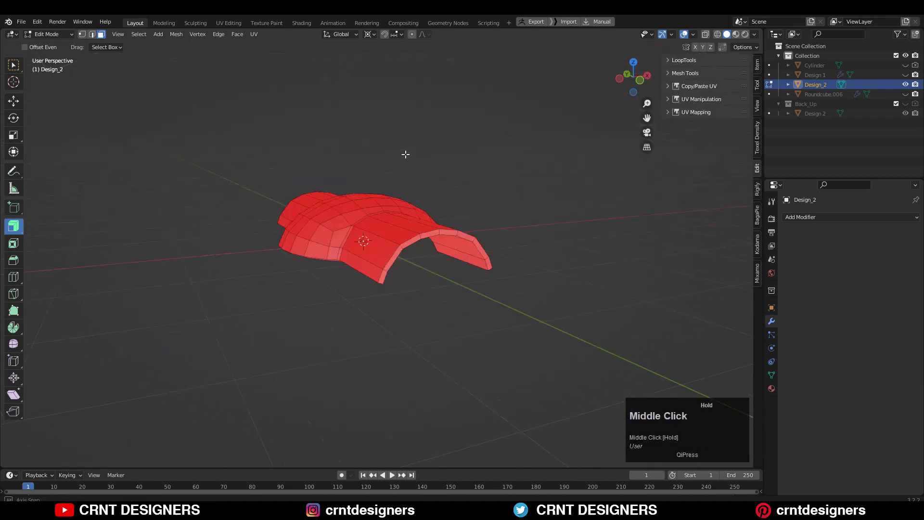
# Select the whole shell, recalculate its normals to the outside, and turn off the face orientation overlay.
pyautogui.press('a')
pyautogui.hotkey('alt', 'n')
pyautogui.click(450, 147)
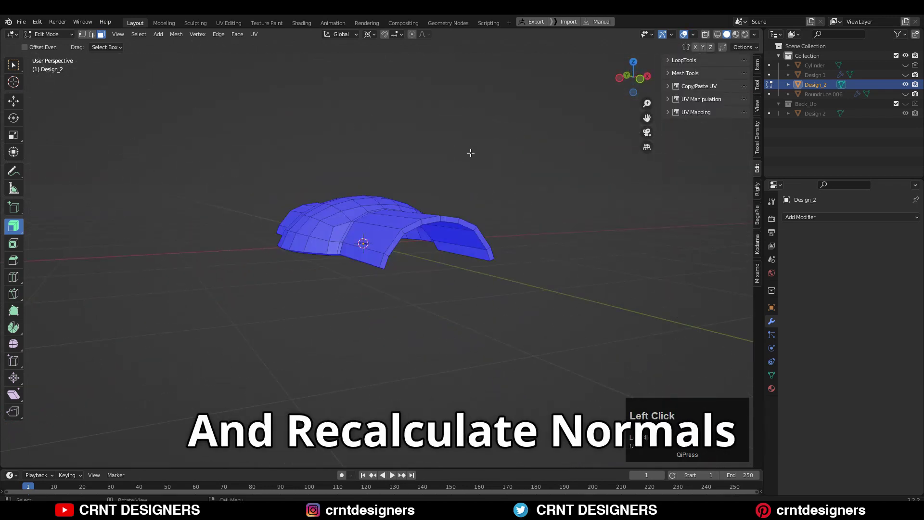
pyautogui.moveTo(471, 151); pyautogui.dragTo(486, 155, button='middle')
pyautogui.click(693, 34)
pyautogui.click(634, 219)
# Select the base rim faces along both sides of the shell and flatten them by scaling to 0 along Z.
pyautogui.moveTo(505, 217); pyautogui.dragTo(404, 130, button='middle')
pyautogui.keyDown('ctrl'); pyautogui.keyDown('shift'); pyautogui.click(360, 163); pyautogui.keyUp('shift'); pyautogui.keyUp('ctrl')
pyautogui.press('w')
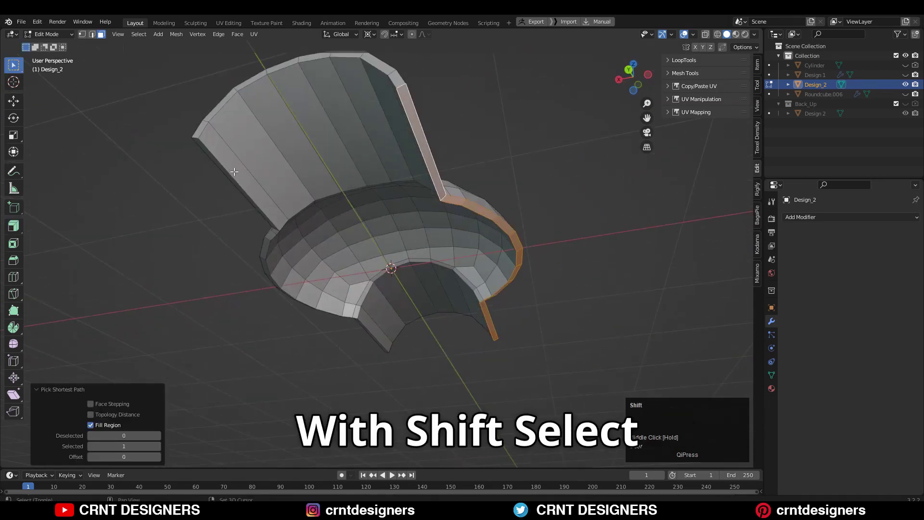
pyautogui.keyDown('shift'); pyautogui.click(315, 202); pyautogui.keyUp('shift')
pyautogui.keyDown('shift'); pyautogui.moveTo(316, 203); pyautogui.dragTo(292, 60, button='middle'); pyautogui.keyUp('shift')
pyautogui.keyDown('ctrl'); pyautogui.keyDown('shift'); pyautogui.click(360, 233); pyautogui.keyUp('shift'); pyautogui.keyUp('ctrl')
pyautogui.click(630, 75)
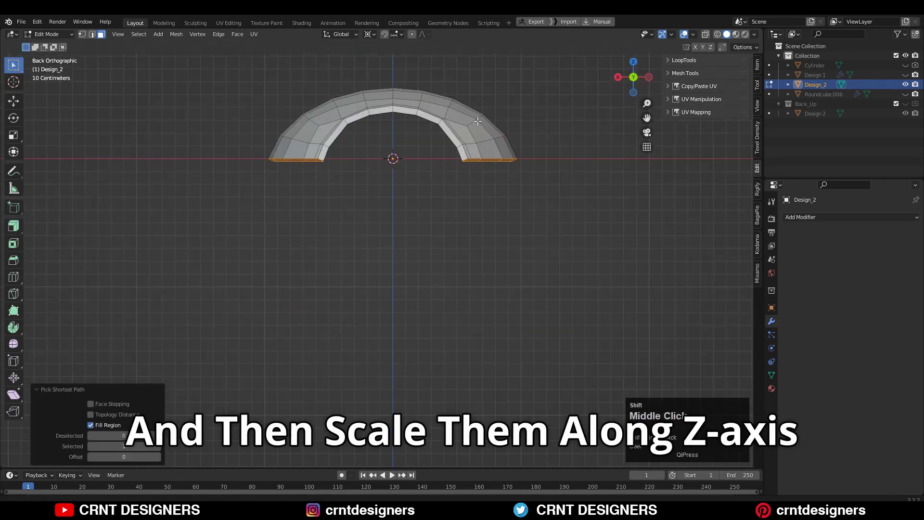
pyautogui.scroll(2, 561, 168)
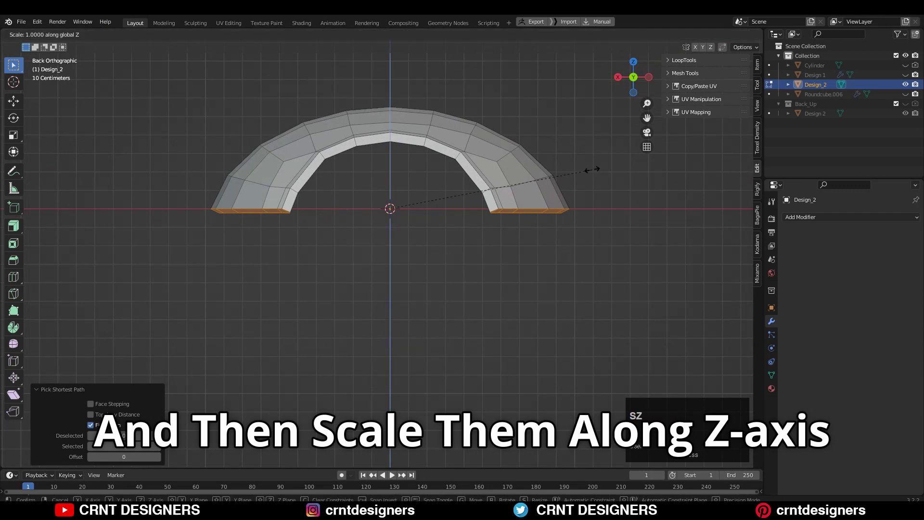
pyautogui.press('0')
pyautogui.press('Return')
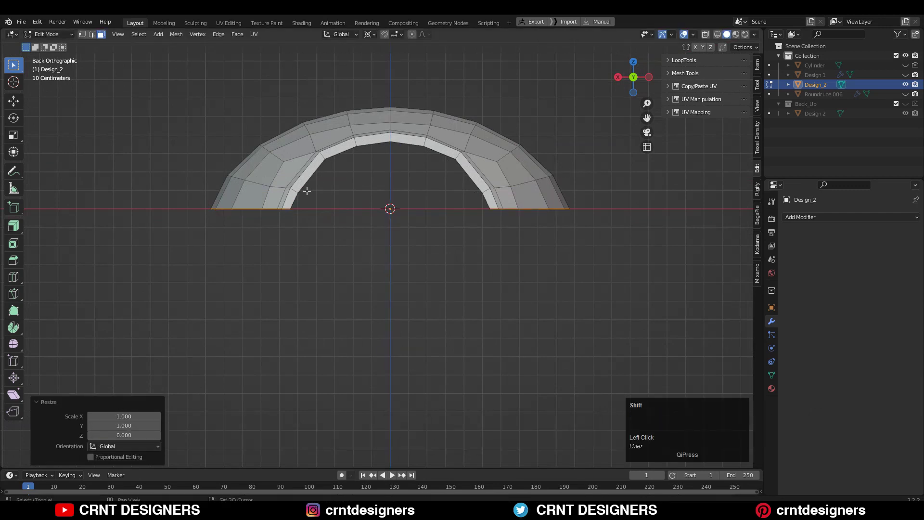
# Select the inner edge loops along the shell's base rims and scale them along X to about 0.99.
pyautogui.scroll(3, 375, 221)
pyautogui.moveTo(370, 217); pyautogui.dragTo(348, 201, button='middle')
pyautogui.doubleClick(326, 217)
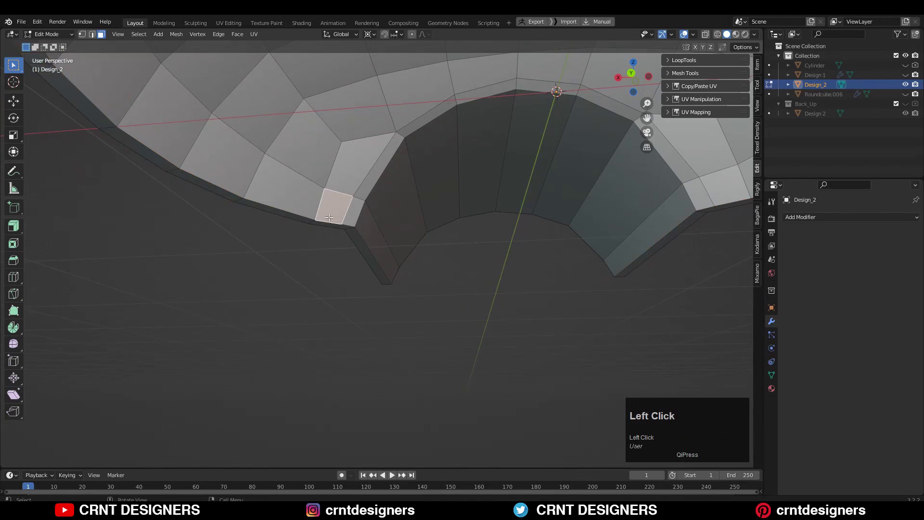
pyautogui.press('2')
pyautogui.doubleClick(328, 221)
pyautogui.scroll(-3, 387, 220)
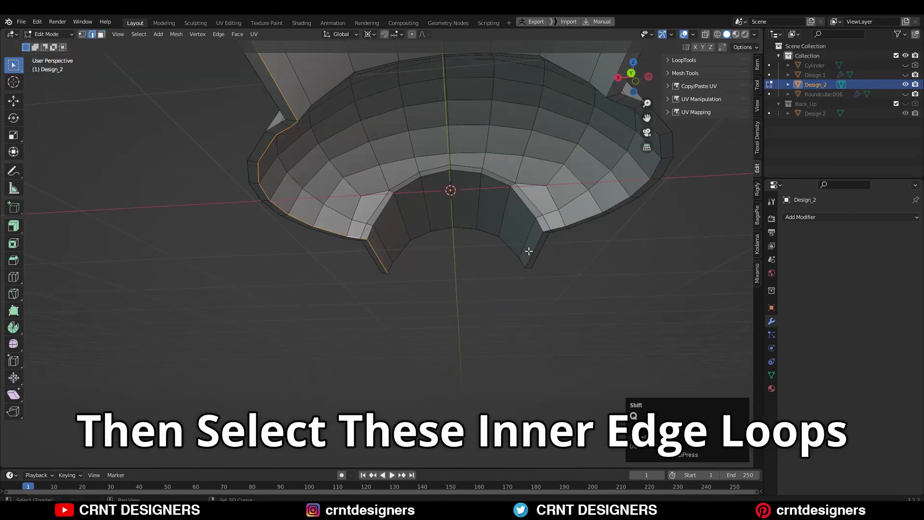
pyautogui.click(633, 77)
pyautogui.scroll(2, 502, 217)
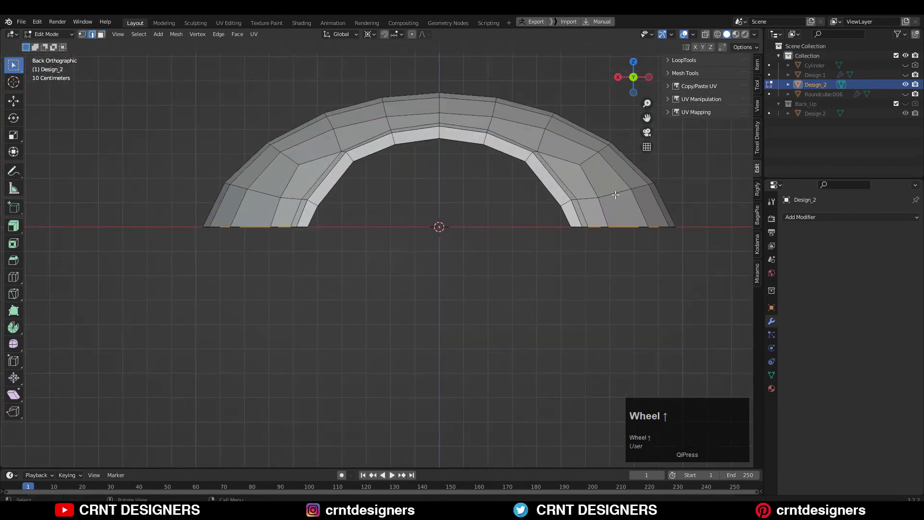
pyautogui.press('s')
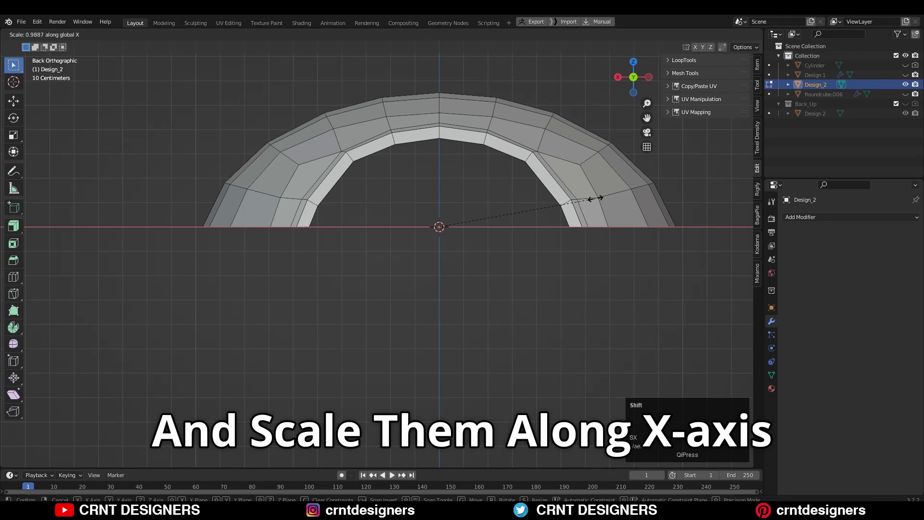
pyautogui.click(596, 198)
# Select the sharp edges of the shell and bevel them with 2 segments, a width of about 0.0155 m and shape 1.
pyautogui.moveTo(440, 196); pyautogui.dragTo(536, 228, button='middle')
pyautogui.press('a')
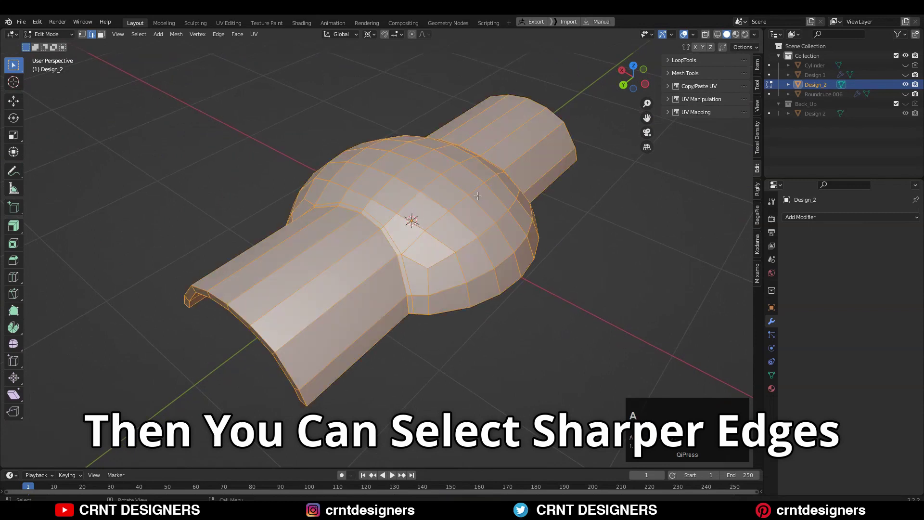
pyautogui.click(217, 139)
pyautogui.click(138, 34)
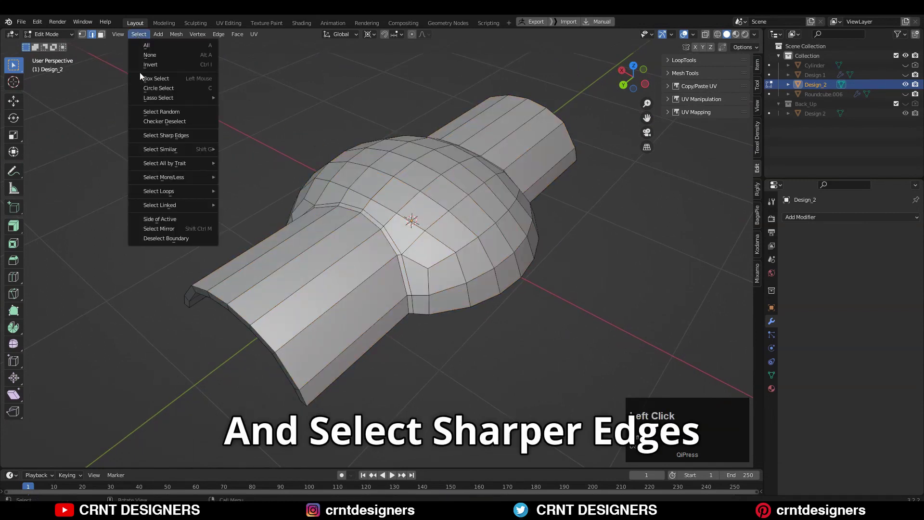
pyautogui.click(158, 126)
pyautogui.keyDown('shift'); pyautogui.moveTo(398, 252); pyautogui.dragTo(487, 167, button='middle'); pyautogui.keyUp('shift')
pyautogui.hotkey('shift', 'q')
pyautogui.scroll(2, 487, 167)
pyautogui.keyDown('shift'); pyautogui.moveTo(377, 433); pyautogui.dragTo(496, 290, button='middle'); pyautogui.keyUp('shift')
pyautogui.scroll(2, 497, 285)
pyautogui.hotkey('ctrl', 'b')
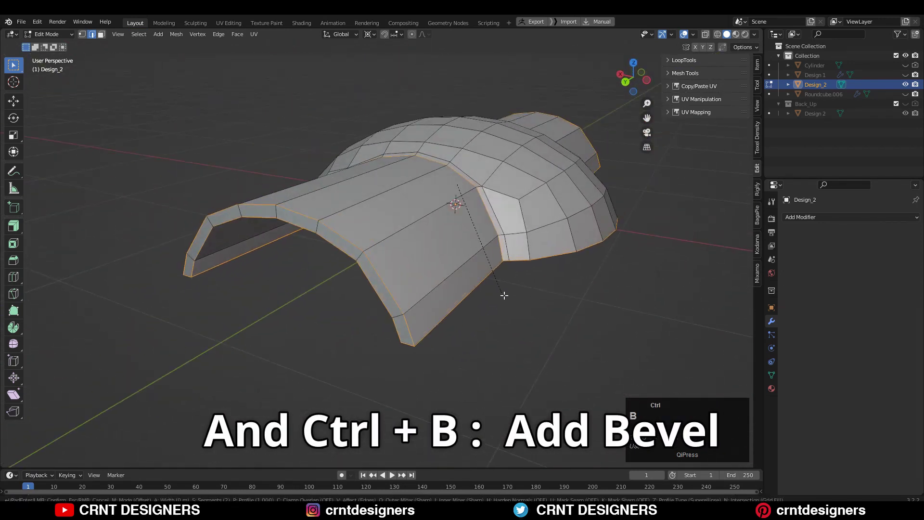
pyautogui.click(501, 294)
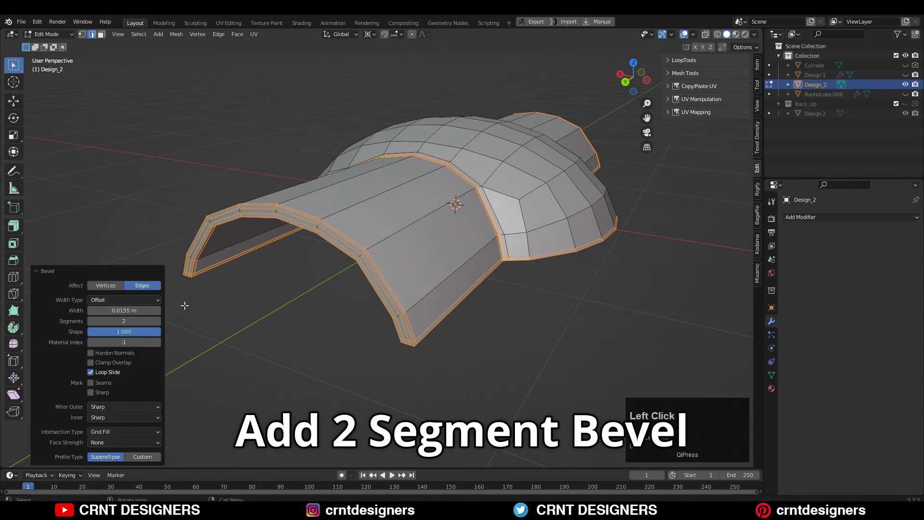
pyautogui.click(135, 310)
pyautogui.moveTo(127, 310); pyautogui.dragTo(107, 303)
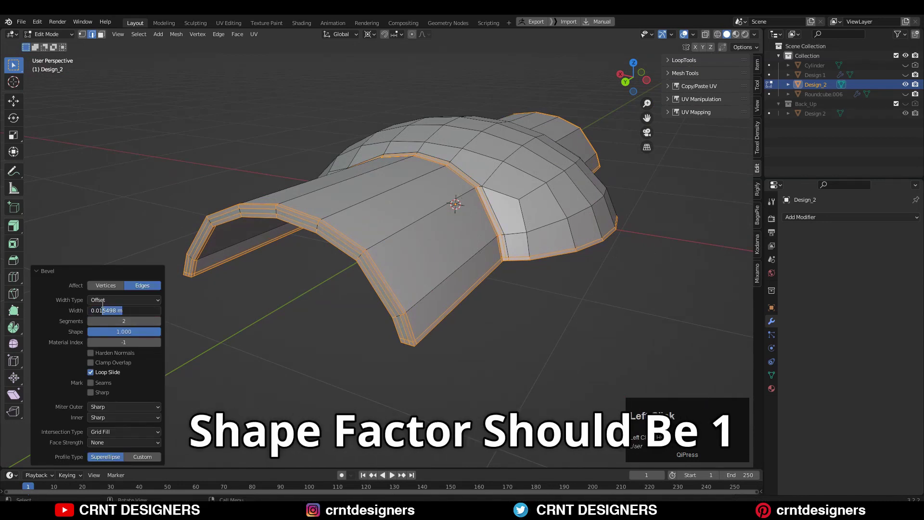
pyautogui.click(176, 179)
# Add evenly spaced loop cuts across both tubes of the shell in top view.
pyautogui.press('Tab')
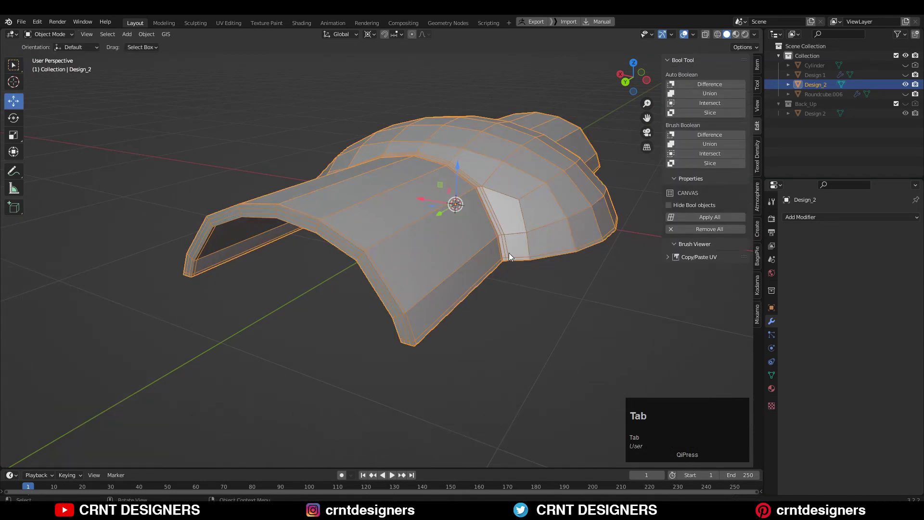
pyautogui.moveTo(510, 253); pyautogui.dragTo(466, 249, button='middle')
pyautogui.scroll(-1, 466, 250)
pyautogui.click(634, 68)
pyautogui.hotkey('ctrl', 'r')
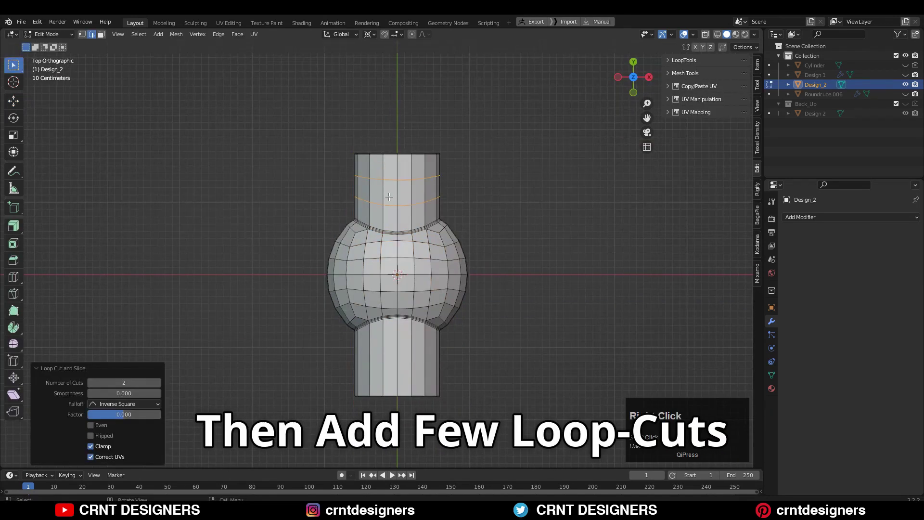
pyautogui.press('Tab')
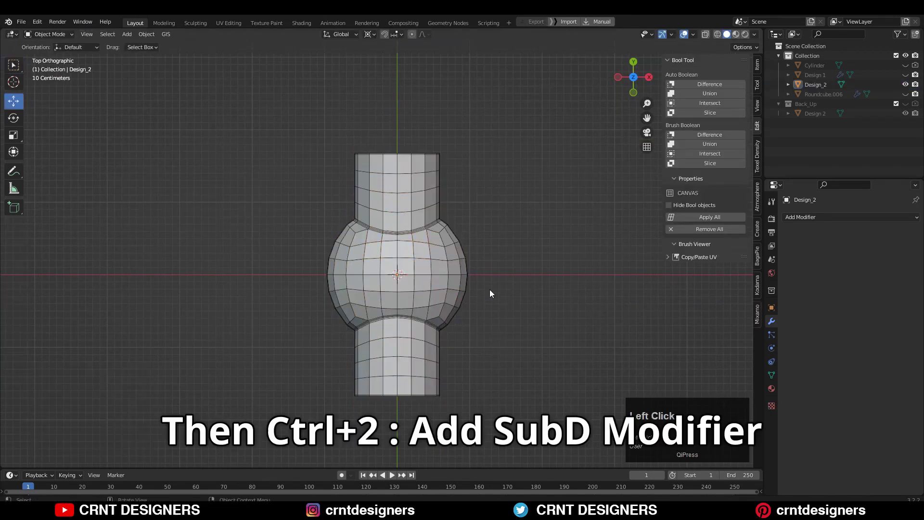
# Add a level 2 Subdivision modifier to Design_2 and shade it smooth.
pyautogui.click(452, 270)
pyautogui.hotkey('ctrl', '2')
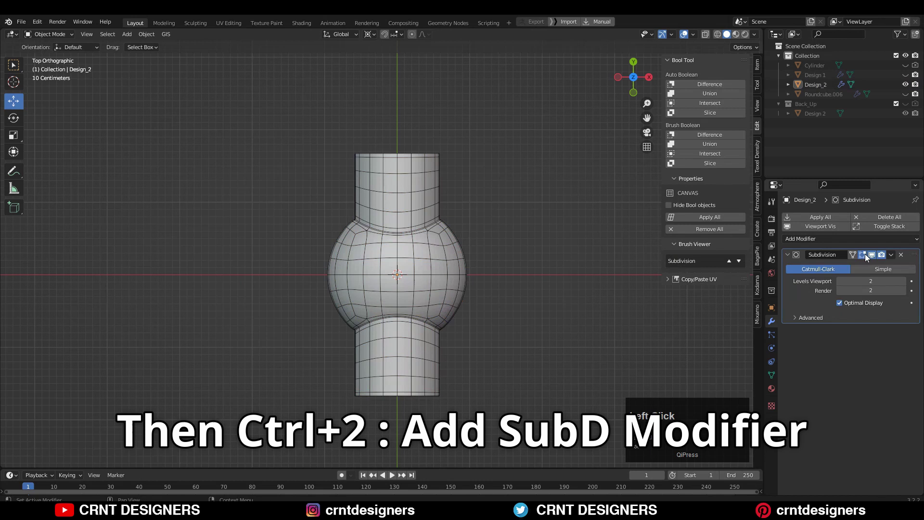
pyautogui.rightClick(446, 256)
pyautogui.click(443, 243)
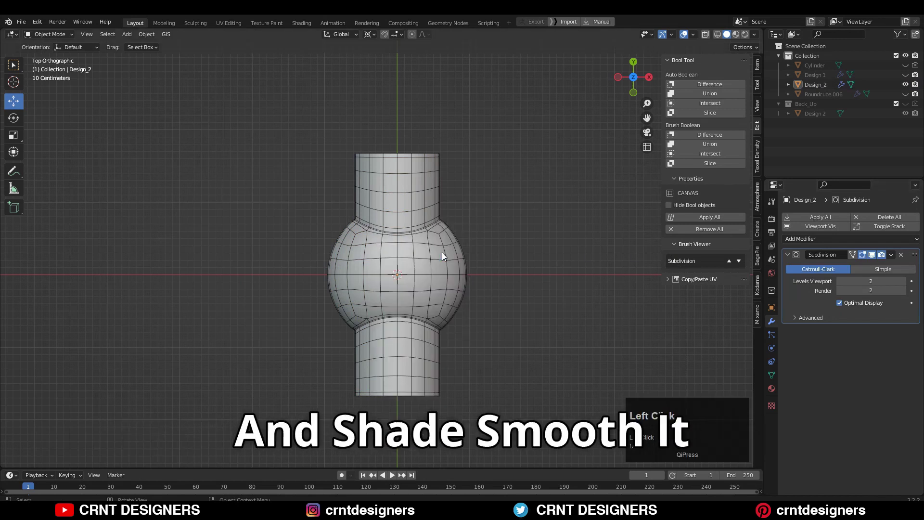
# Hide the viewport overlays to examine the smooth surface from several angles, and show them again.
pyautogui.hotkey('shift', 'alt', 'z')
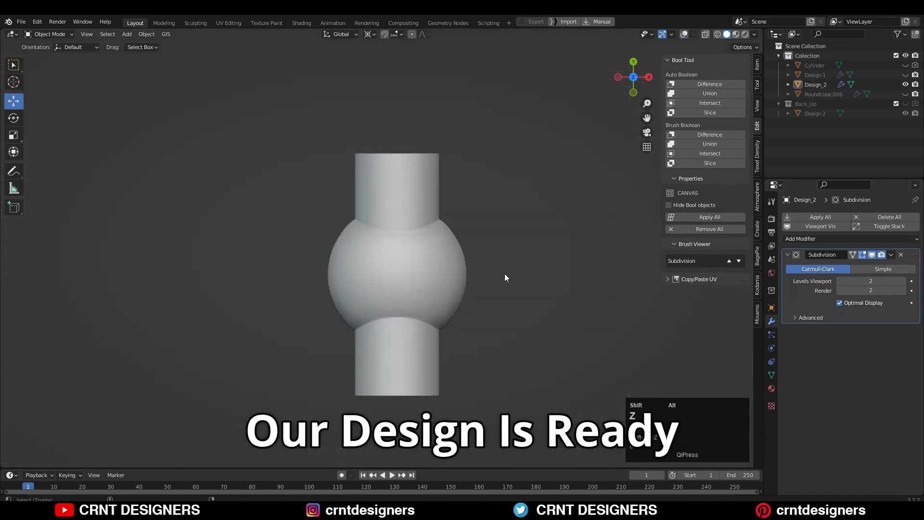
pyautogui.moveTo(432, 229); pyautogui.dragTo(531, 93, button='middle')
pyautogui.scroll(3, 414, 187)
pyautogui.moveTo(414, 188); pyautogui.dragTo(476, 163, button='middle')
pyautogui.hotkey('shift', 'alt', 'z')
pyautogui.moveTo(473, 199); pyautogui.dragTo(435, 135, button='middle')
# Turn off the Subdivision modifier's Edit Mode display and check the base mesh in Edit Mode.
pyautogui.click(862, 255)
pyautogui.keyDown('shift'); pyautogui.moveTo(299, 152); pyautogui.dragTo(407, 141, button='middle'); pyautogui.keyUp('shift')
pyautogui.press('Tab')
pyautogui.moveTo(444, 167); pyautogui.dragTo(455, 160, button='middle')
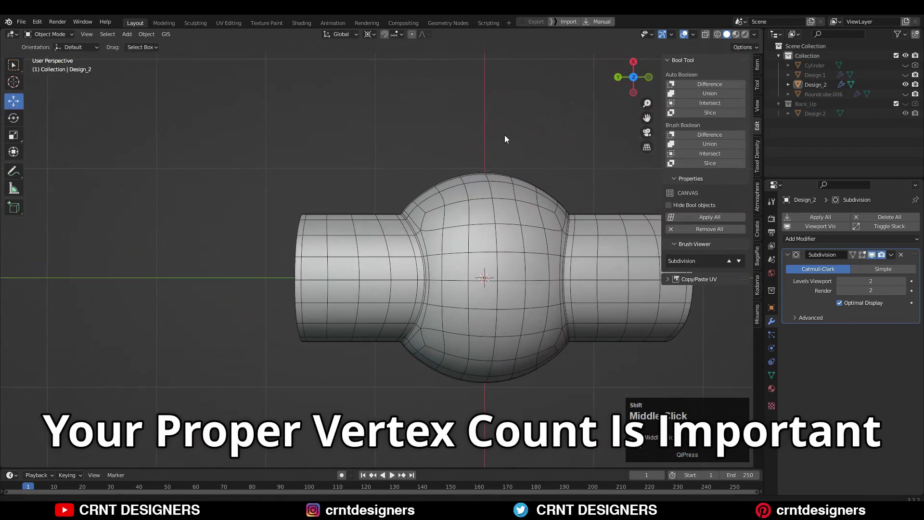
# Hide the overlays to review the finished shape from different angles, and save the Blender file.
pyautogui.keyDown('shift'); pyautogui.moveTo(505, 135); pyautogui.dragTo(439, 100, button='middle'); pyautogui.keyUp('shift')
pyautogui.hotkey('alt', 'shift', 'z')
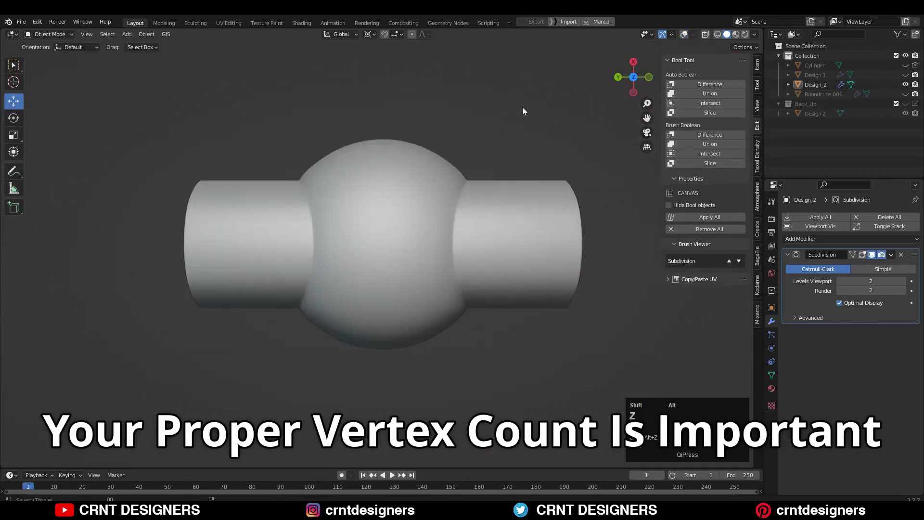
pyautogui.moveTo(544, 113); pyautogui.dragTo(181, 340, button='middle')
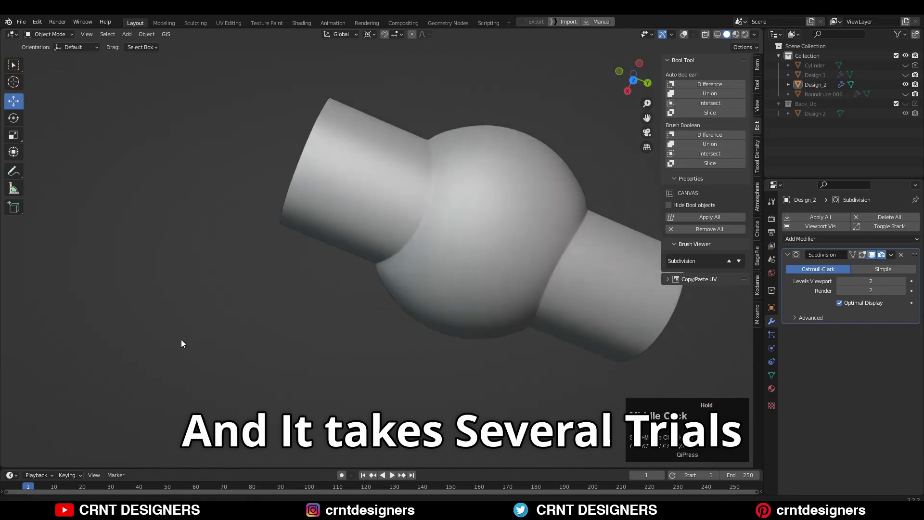
pyautogui.scroll(-3, 336, 241)
pyautogui.moveTo(350, 227); pyautogui.dragTo(289, 352, button='middle')
pyautogui.moveTo(429, 227); pyautogui.dragTo(454, 216, button='middle')
pyautogui.hotkey('ctrl', 's')
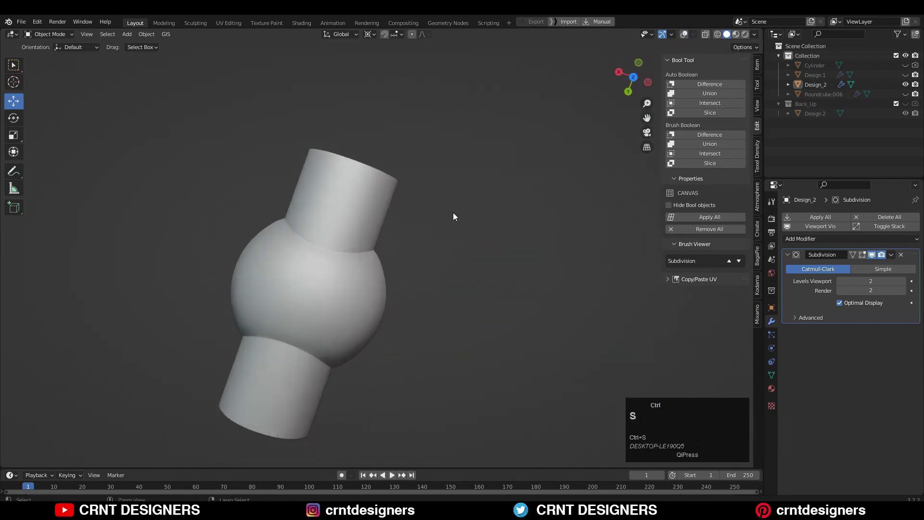
# Show the overlays and examine the subdivided topology from the top and in perspective.
pyautogui.click(648, 84)
pyautogui.scroll(1, 529, 174)
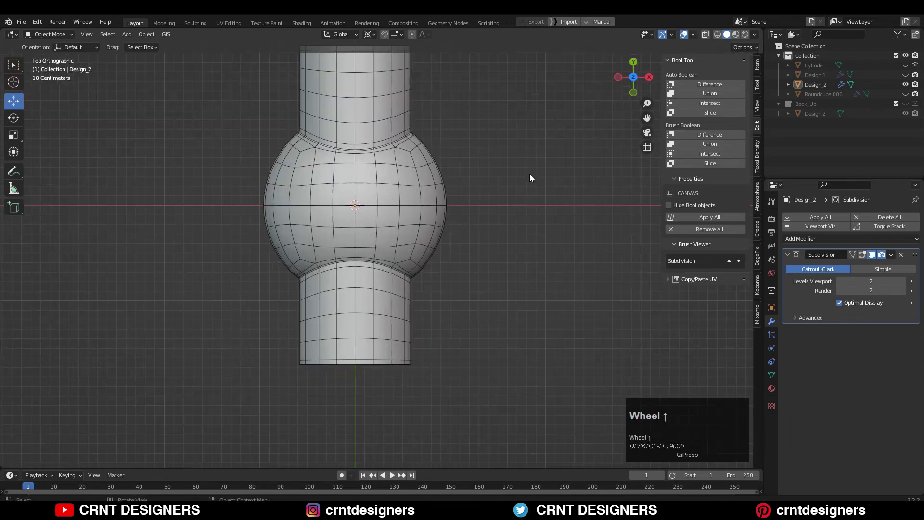
pyautogui.scroll(-4, 529, 174)
pyautogui.scroll(5, 454, 238)
pyautogui.moveTo(461, 175)
pyautogui.keyDown('shift'); pyautogui.mouseDown(button='middle')
pyautogui.moveTo(456, 222)
pyautogui.moveTo(459, 159)
pyautogui.mouseUp(button='middle'); pyautogui.keyUp('shift')
pyautogui.moveTo(474, 212); pyautogui.dragTo(399, 202, button='middle')
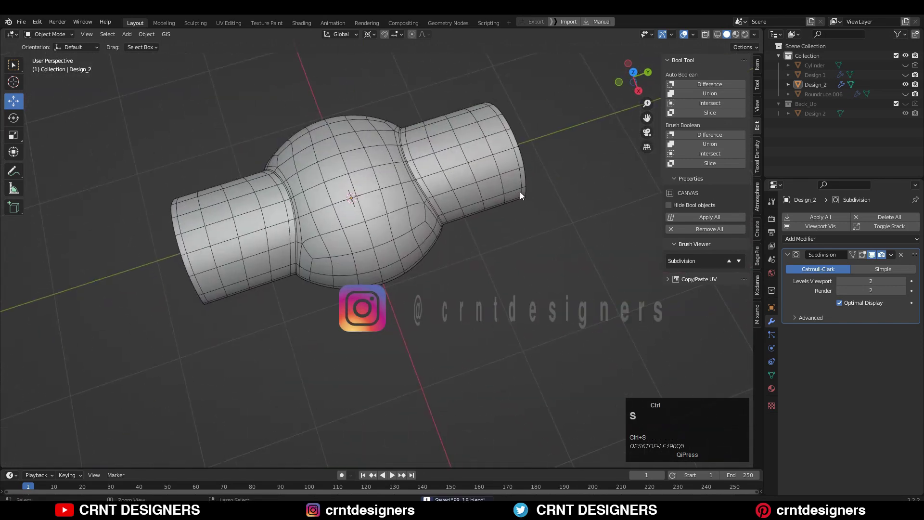